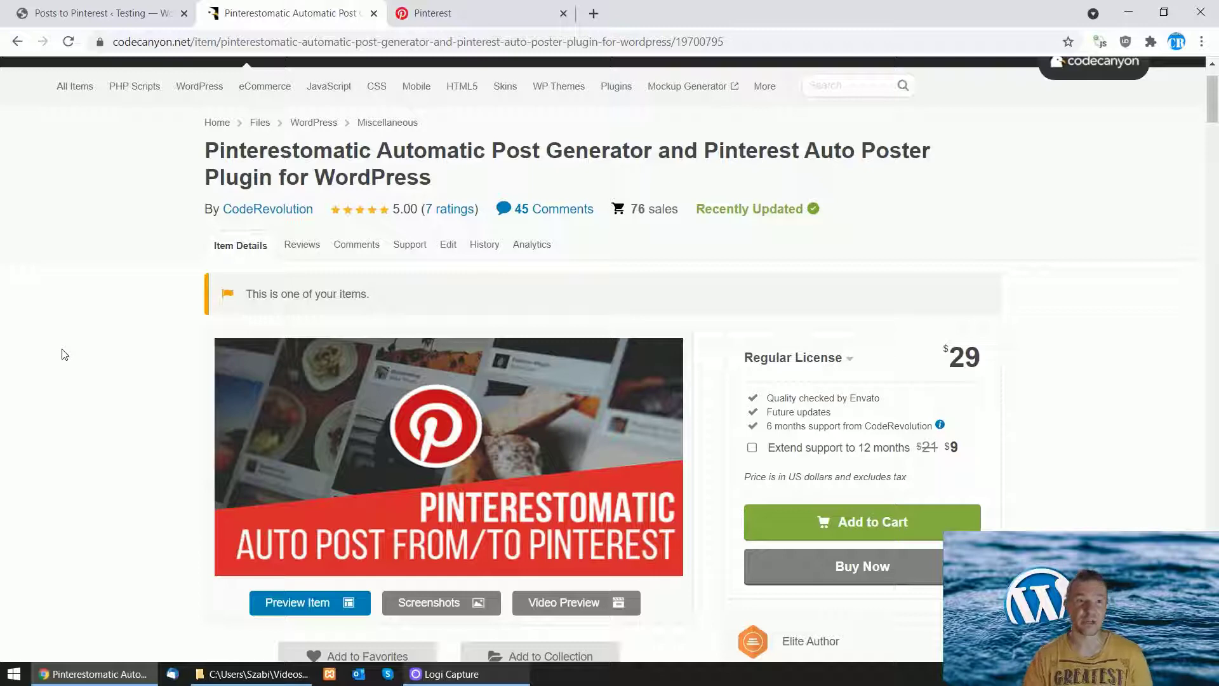
Step: Switch from the CodeCanyon Pinterestomatic page back to the 'Posts to Pinterest ‹ Testing' tab
click(77, 11)
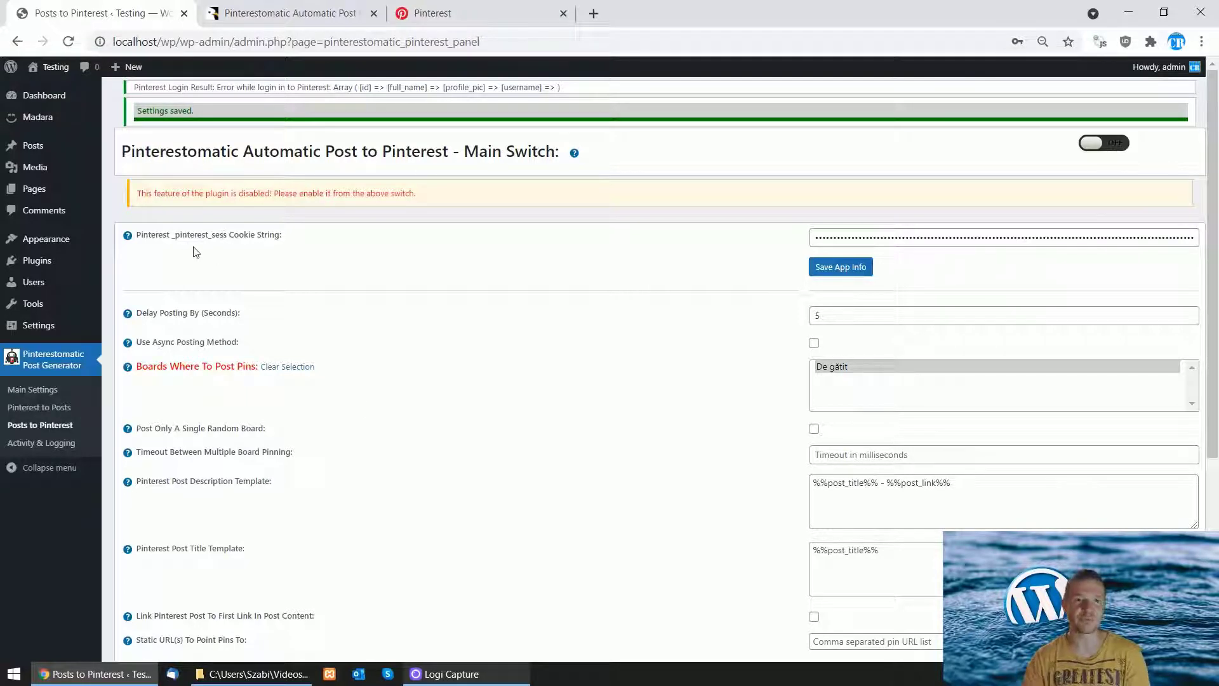
Step: Highlight '_pinterest_sess' in the Cookie String label, then switch to the Pinterest profile tab
drag(172, 234, 219, 235)
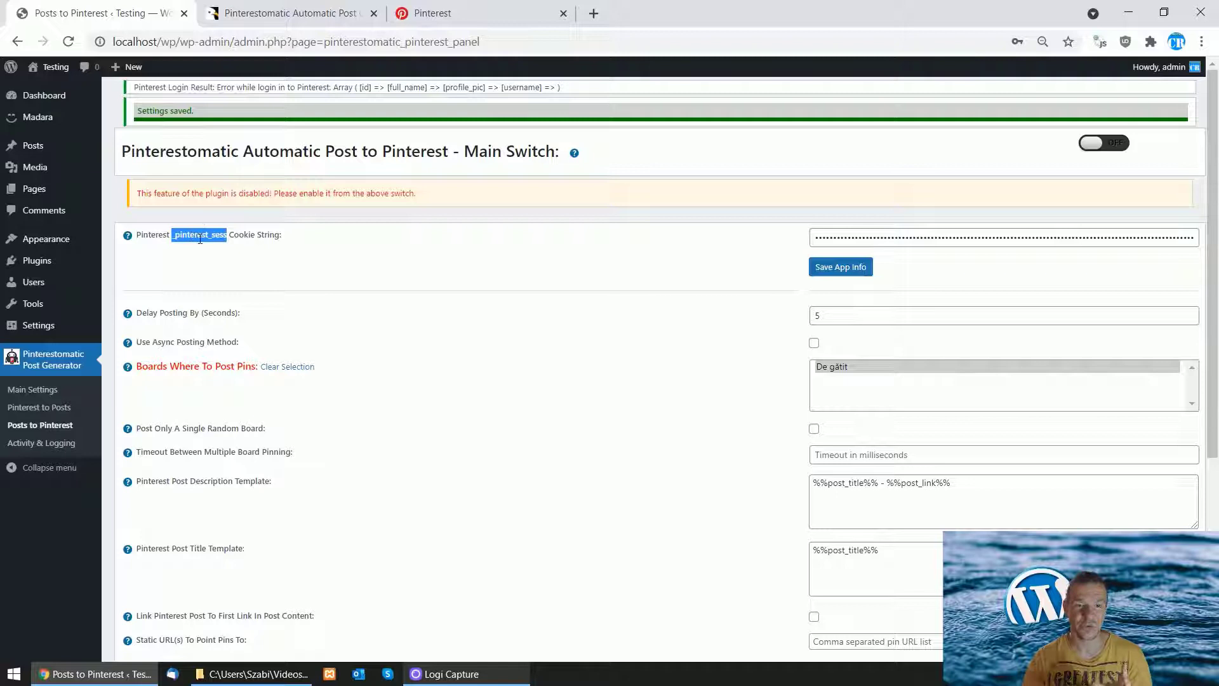
click(445, 13)
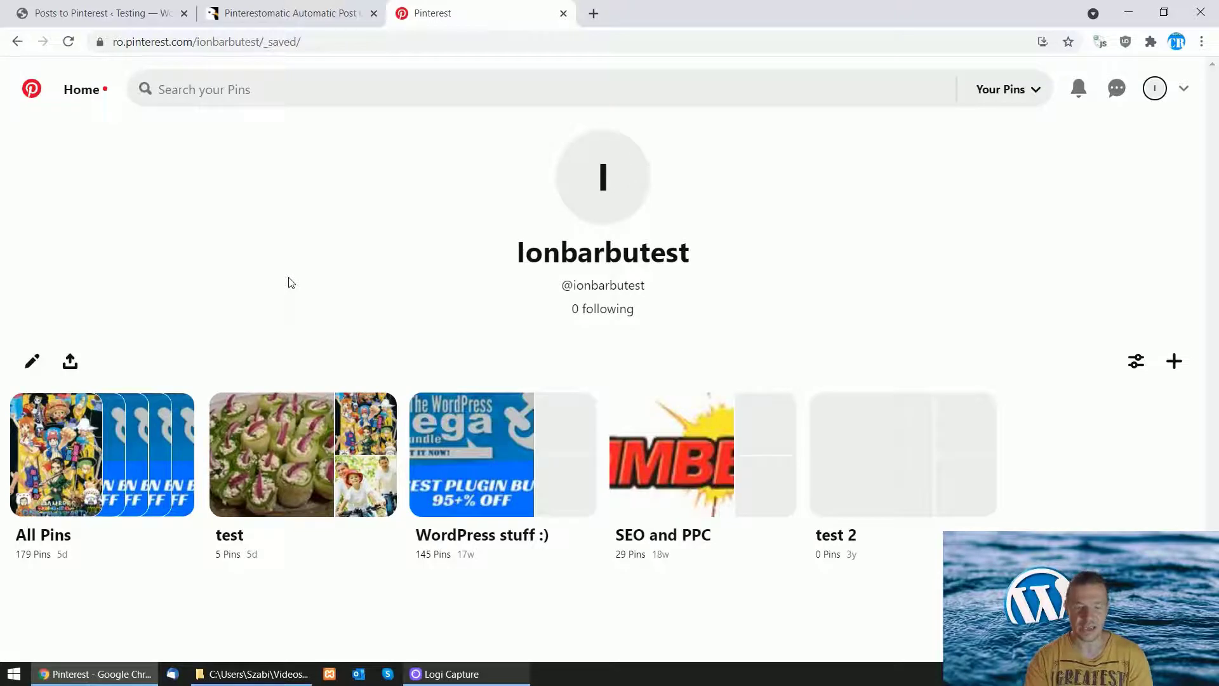
Step: Copy the _pinterest_sess cookie value from DevTools' Application > Cookies list
key(F12)
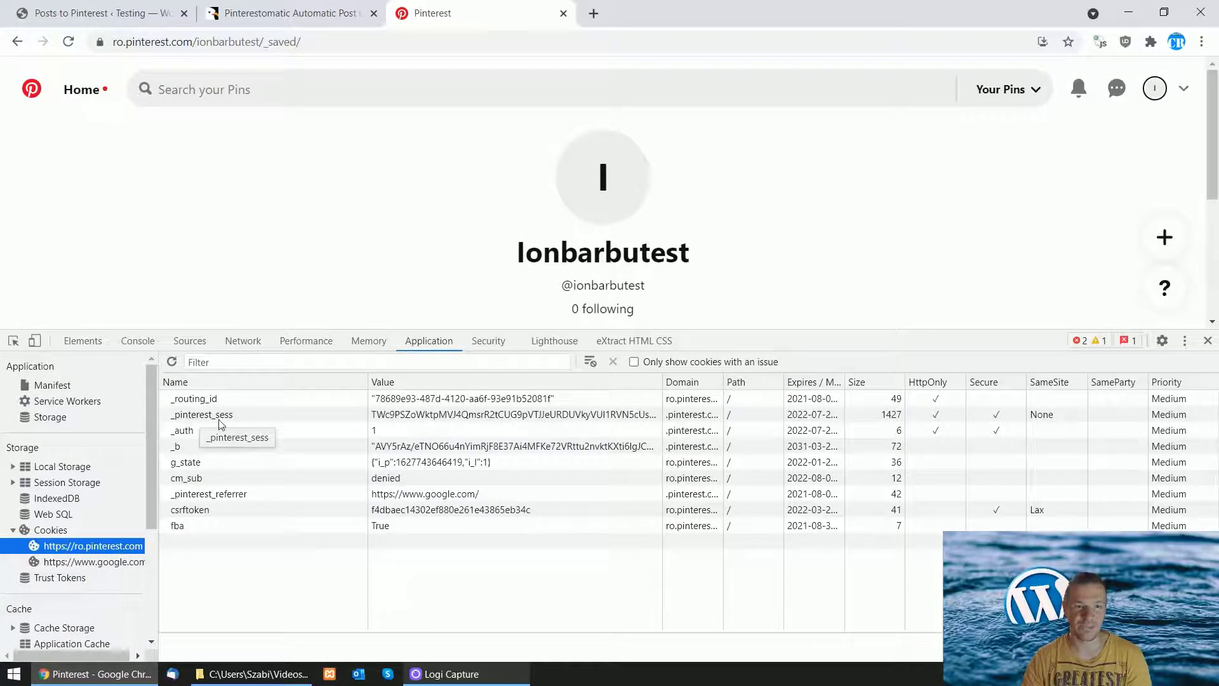
click(218, 417)
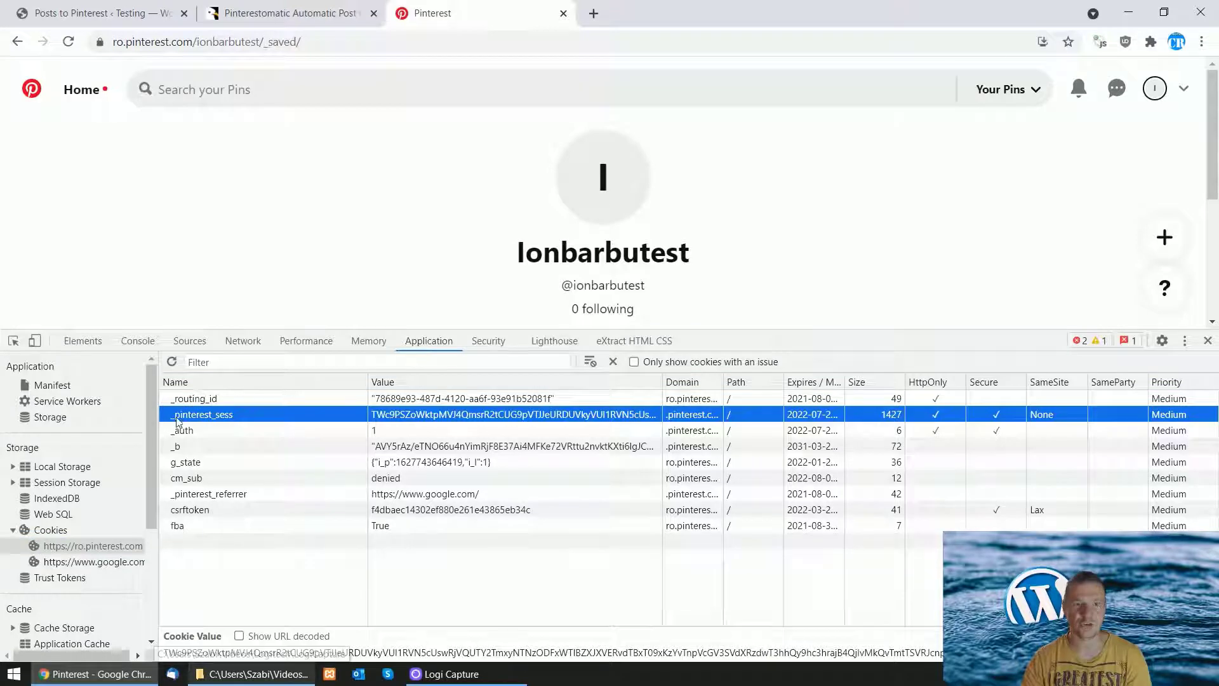
right_click(422, 416)
click(463, 511)
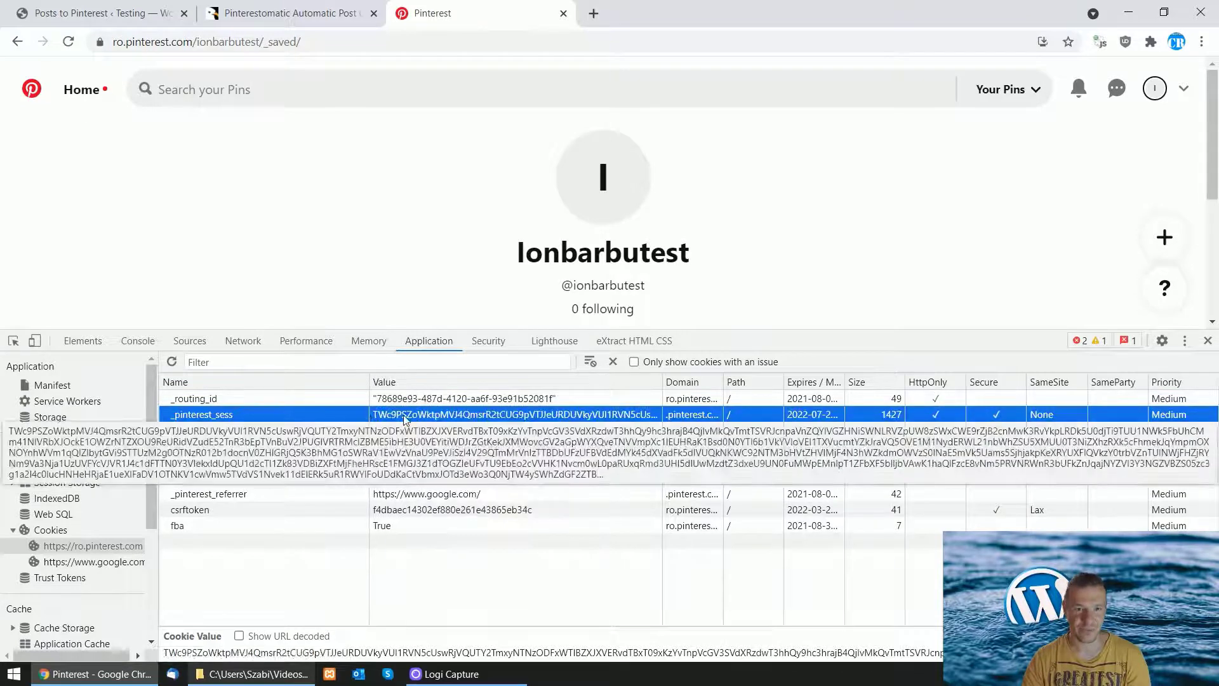
right_click(406, 416)
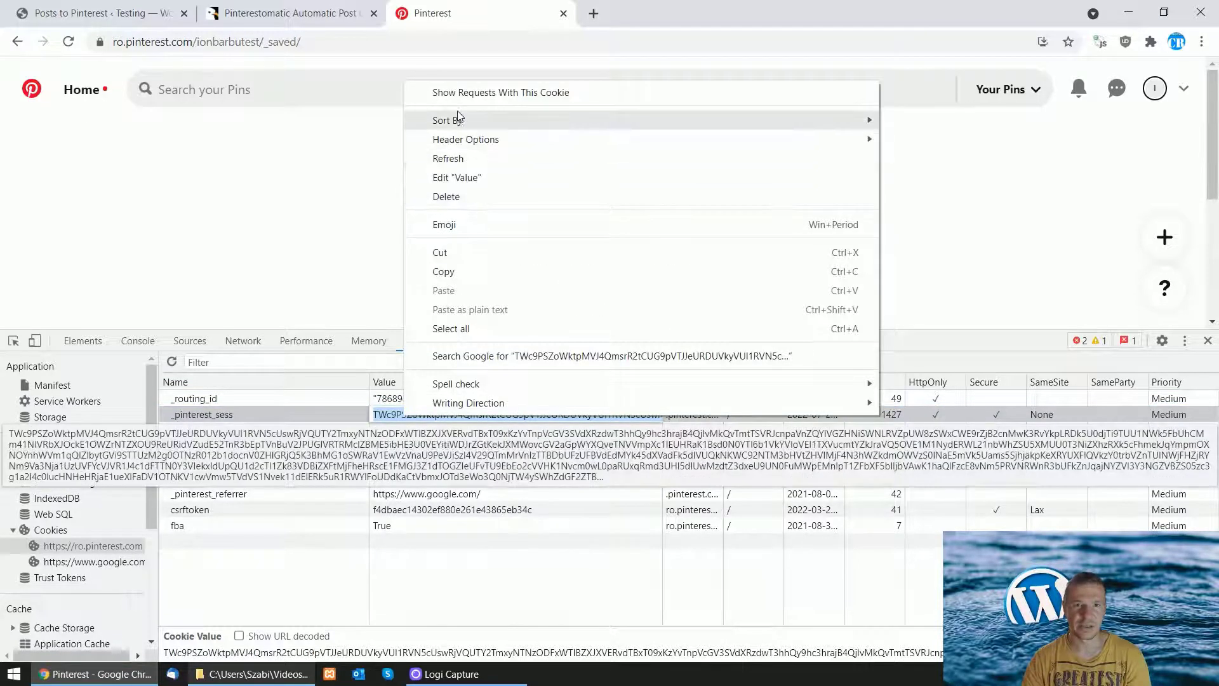
click(472, 273)
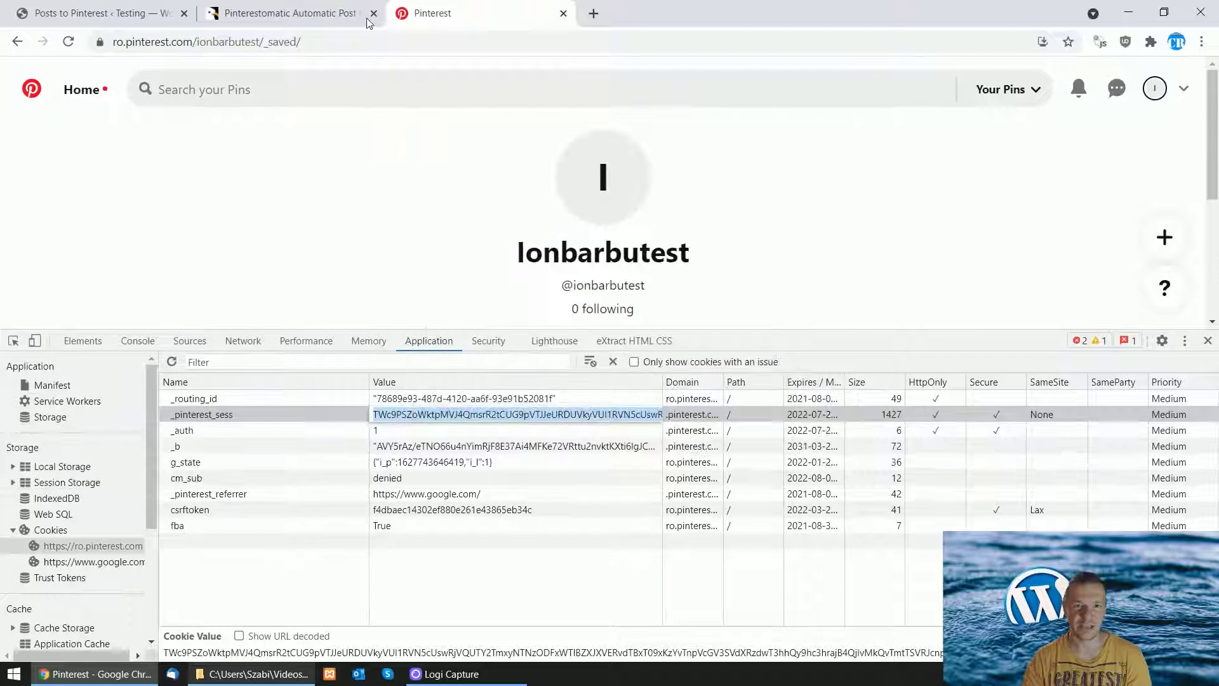
Step: Paste the copied _pinterest_sess value into Cookie String and save the app info
click(162, 10)
click(858, 240)
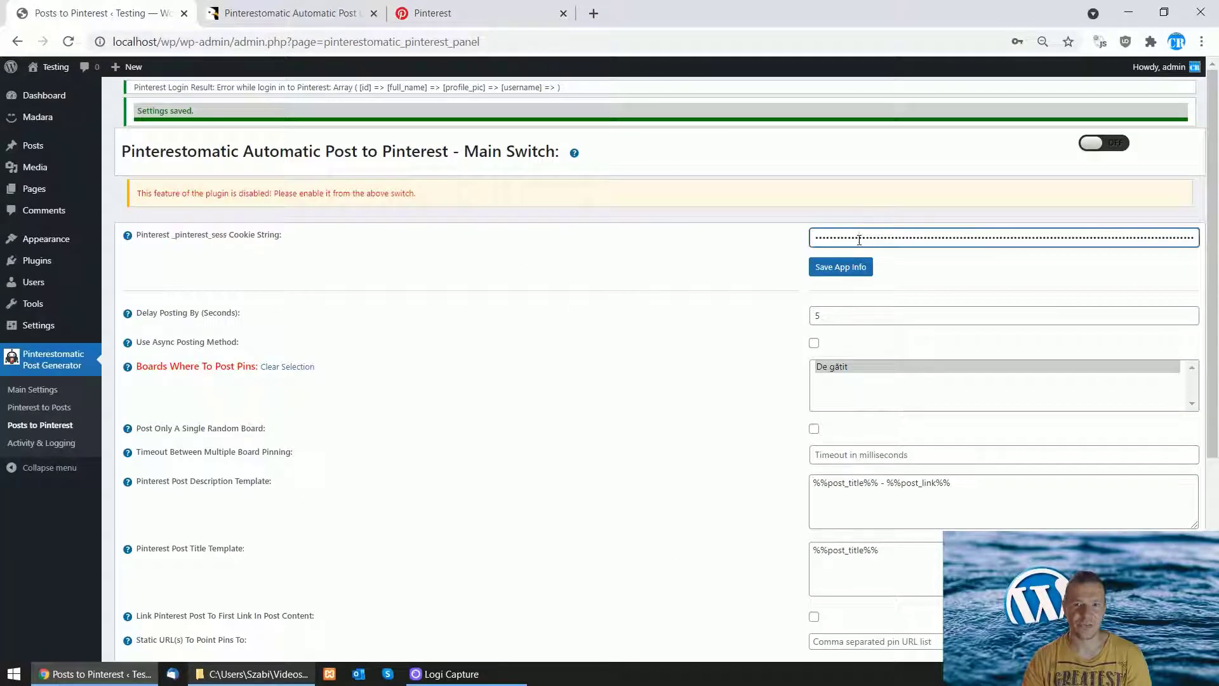
key(ctrl+a)
key(ctrl+v)
right_click(859, 239)
click(854, 238)
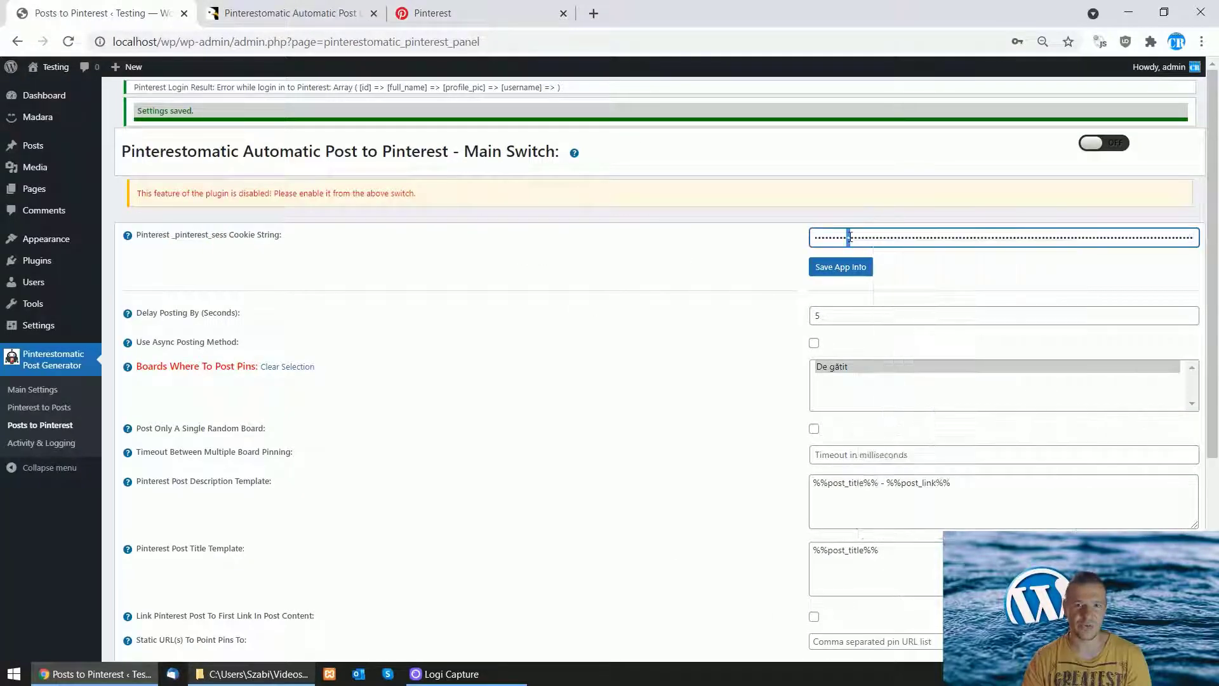
key(ctrl+a)
right_click(854, 239)
click(889, 362)
click(845, 268)
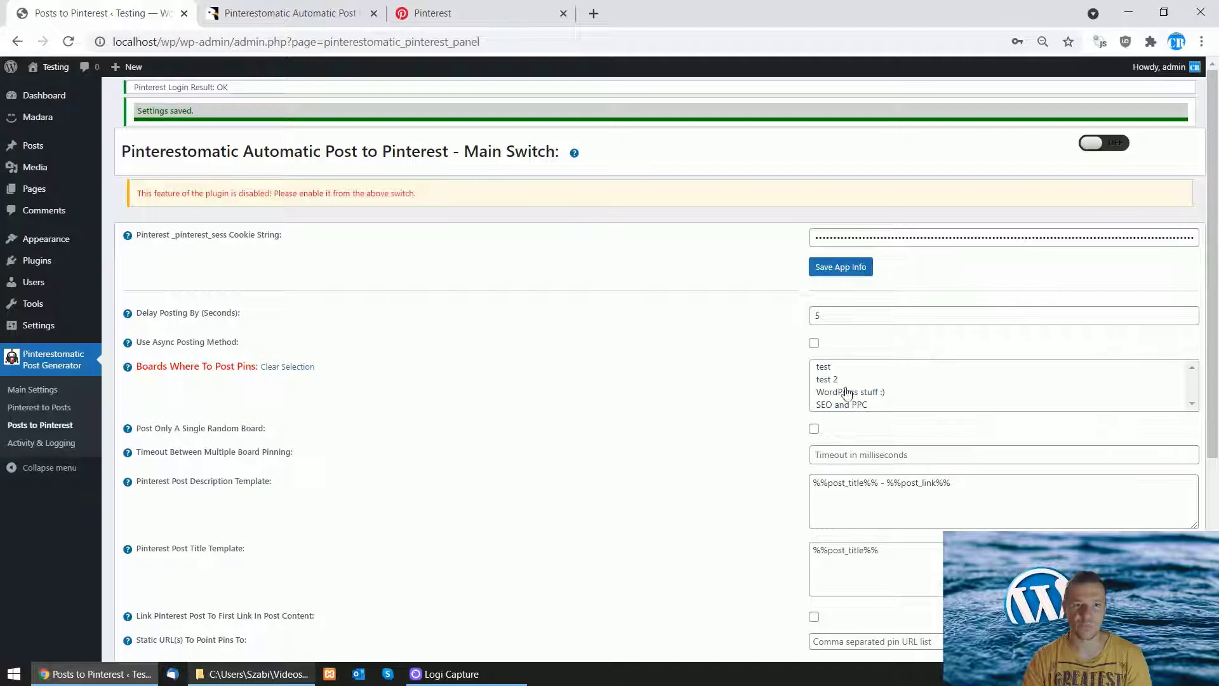
Step: Select 'WordPress stuff :)' under Boards Where To Post Pins and save the settings
click(1192, 387)
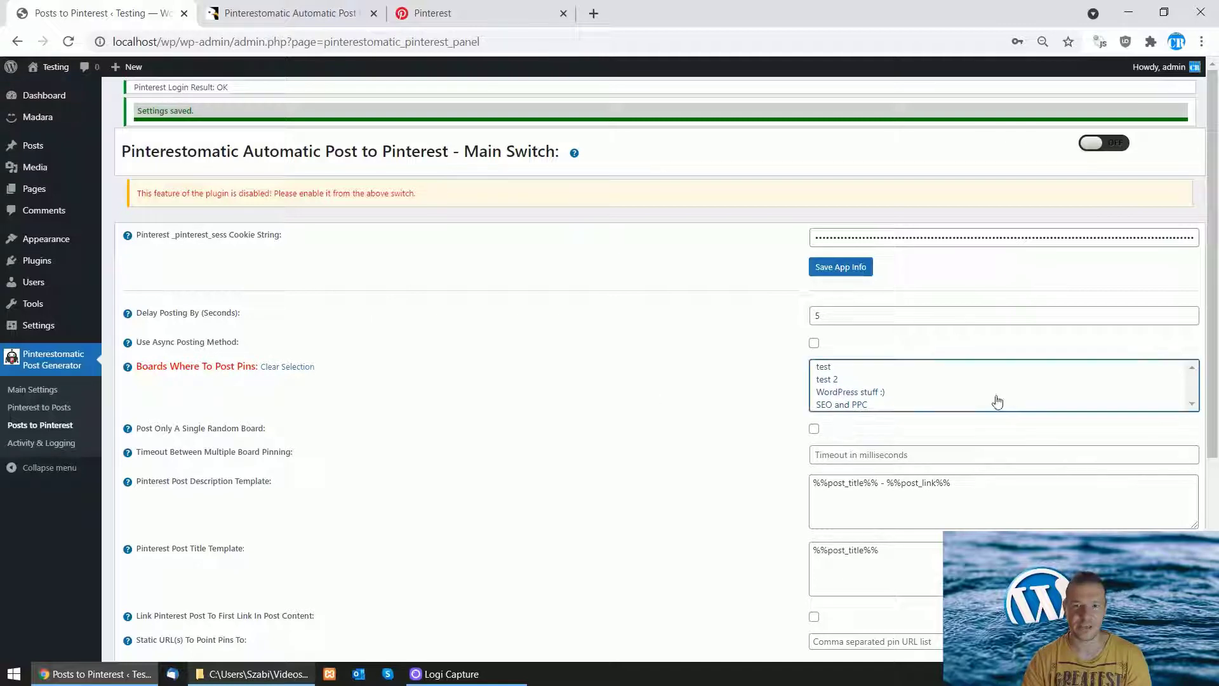
click(824, 368)
click(825, 379)
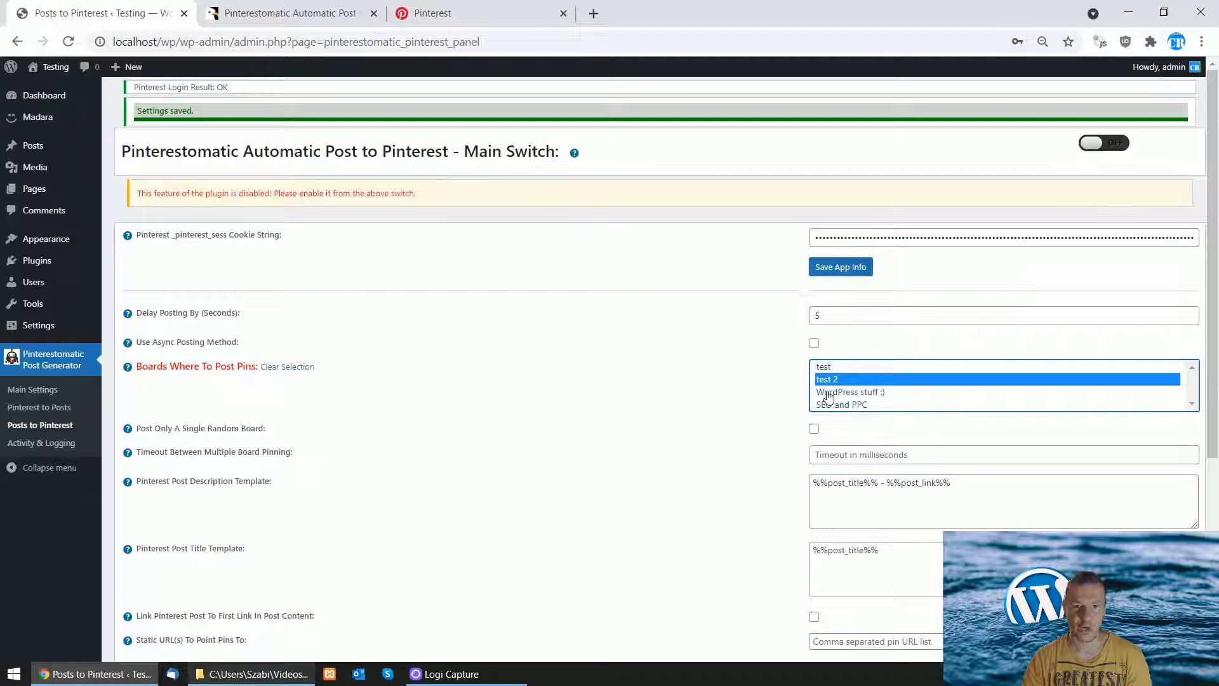
click(829, 393)
click(826, 367)
click(827, 379)
click(834, 394)
click(827, 406)
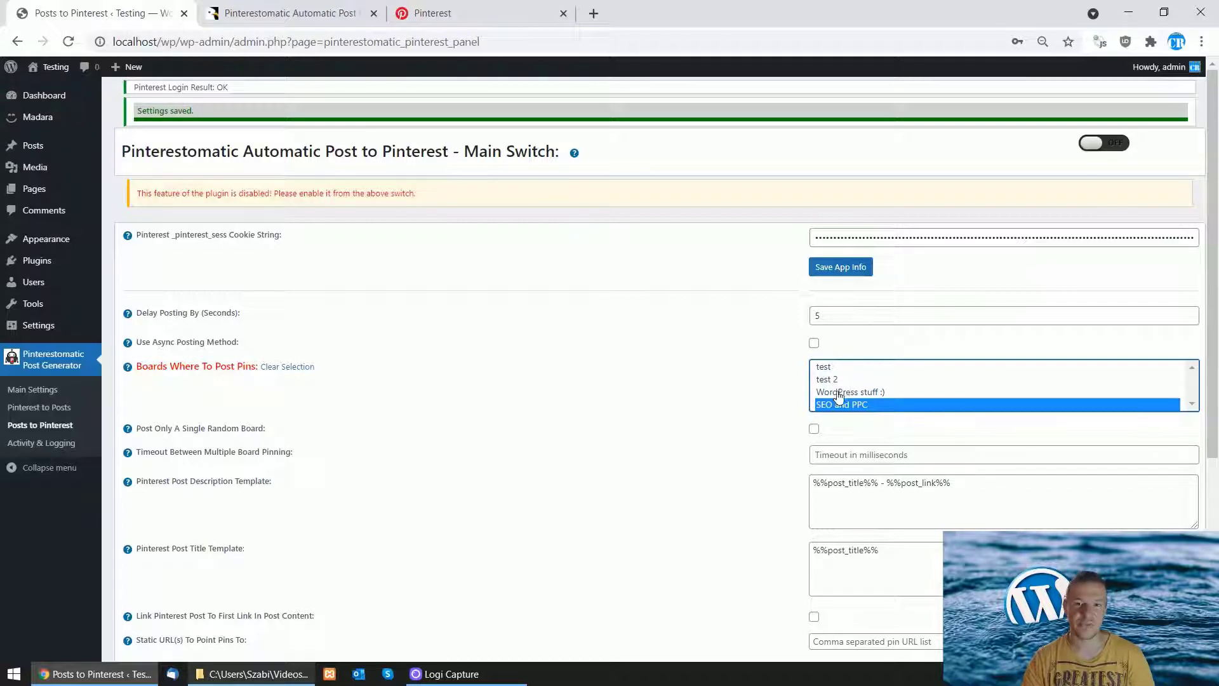
click(838, 394)
scroll(698, 419, down, 5)
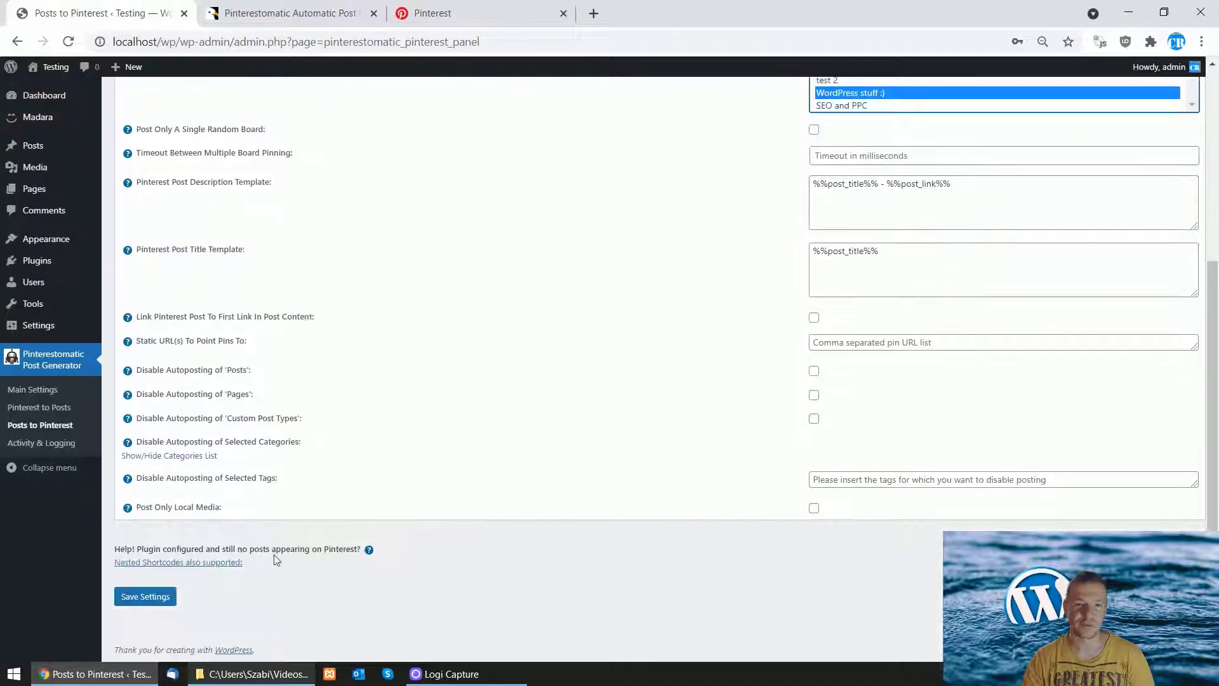
click(144, 596)
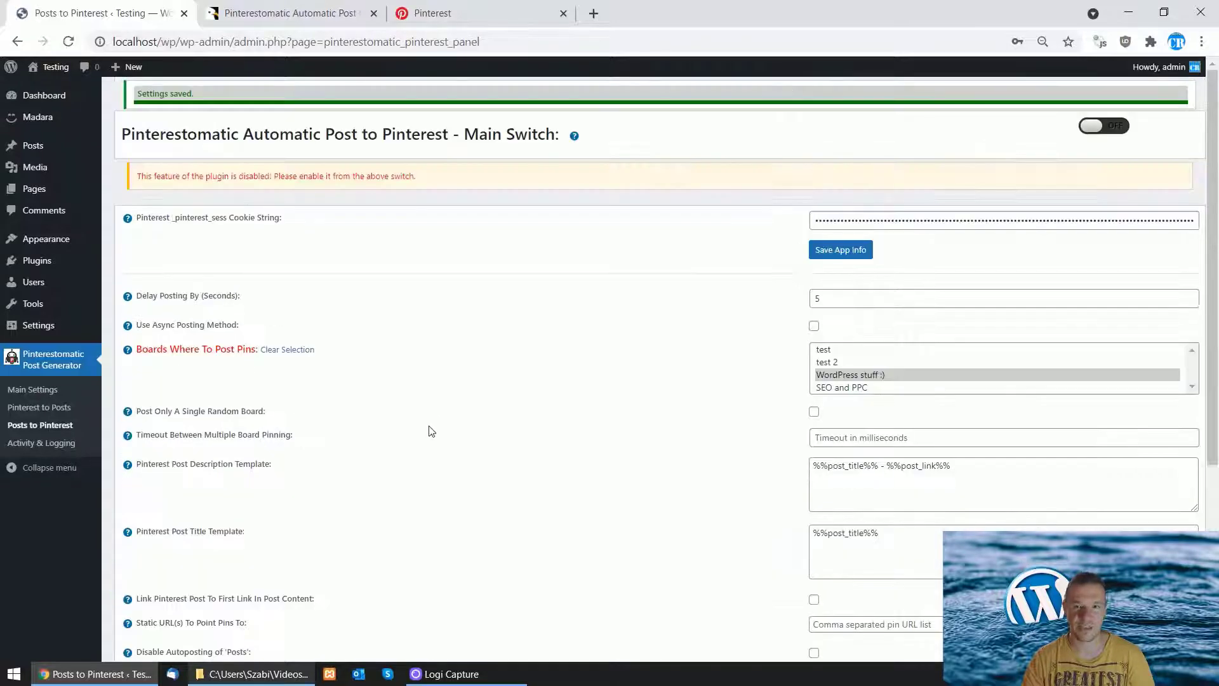
Step: Close DevTools on Pinterest, view the 145-pin 'WordPress stuff :)' board, then return to WordPress
click(459, 13)
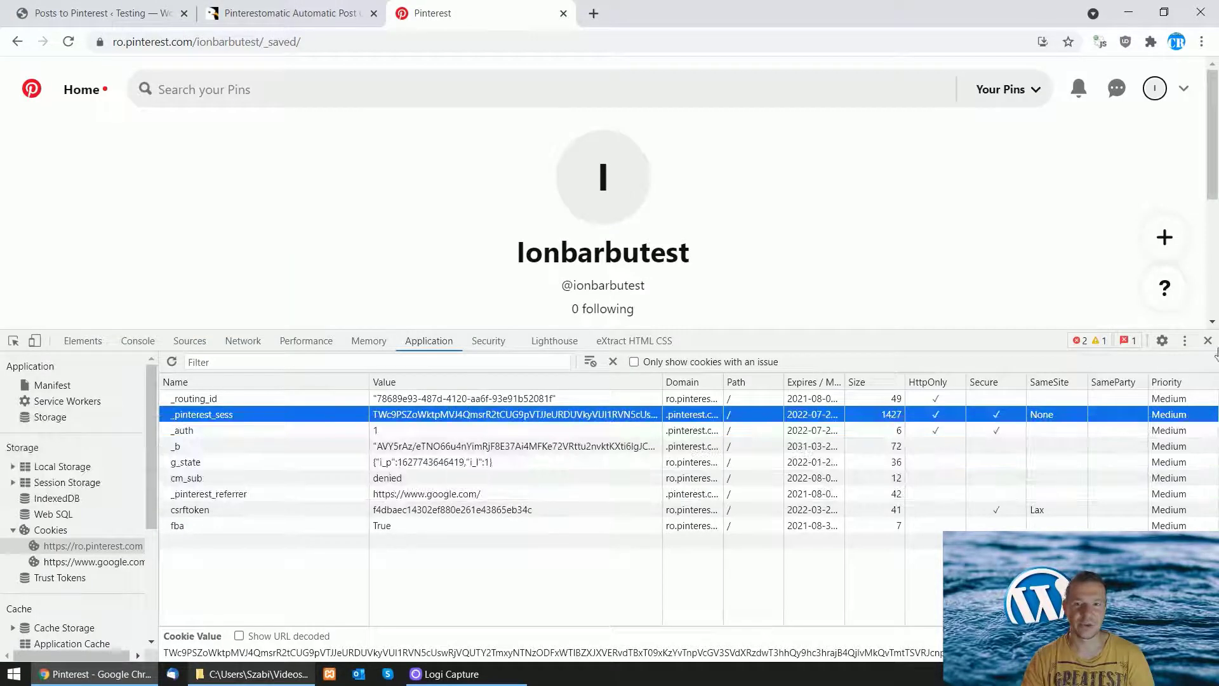
click(1208, 340)
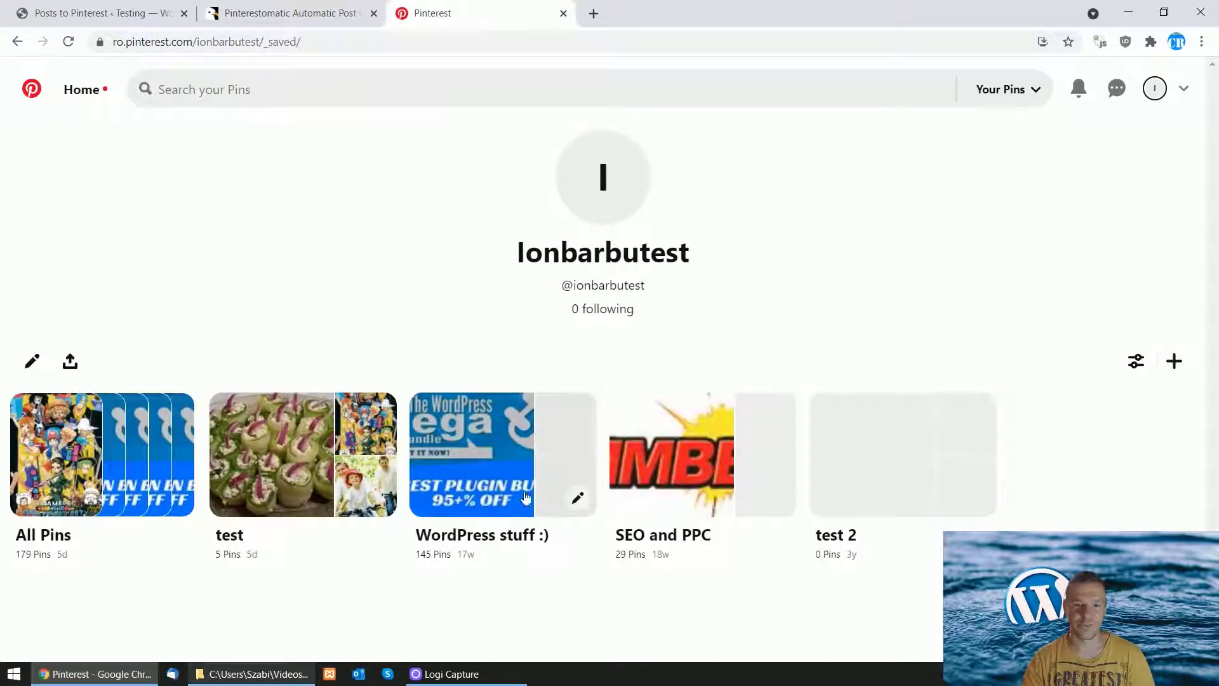
click(488, 545)
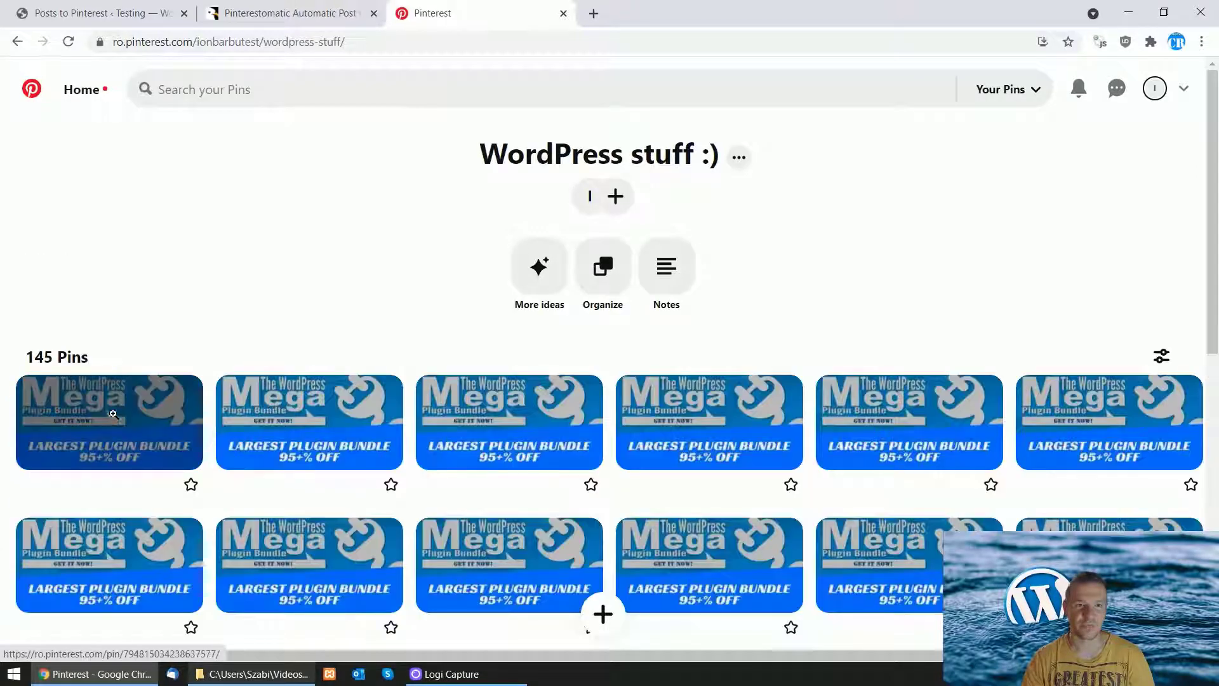
click(102, 13)
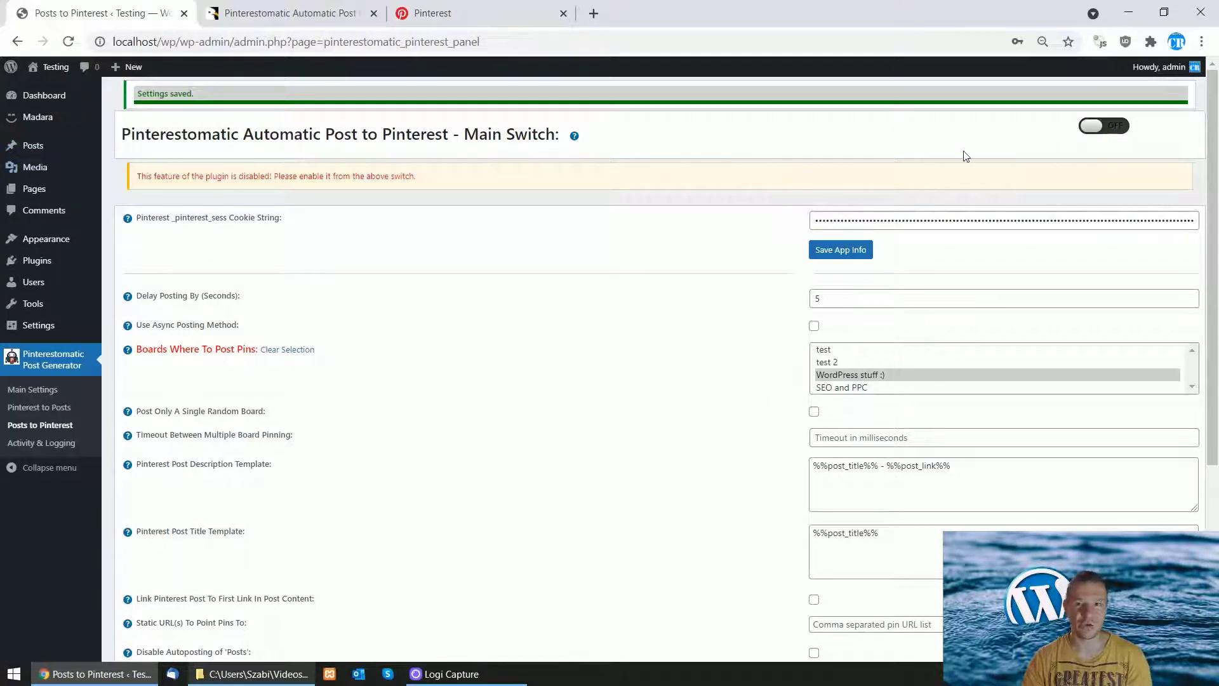
Step: Turn the Main Switch ON and save the Pinterestomatic settings
click(1093, 129)
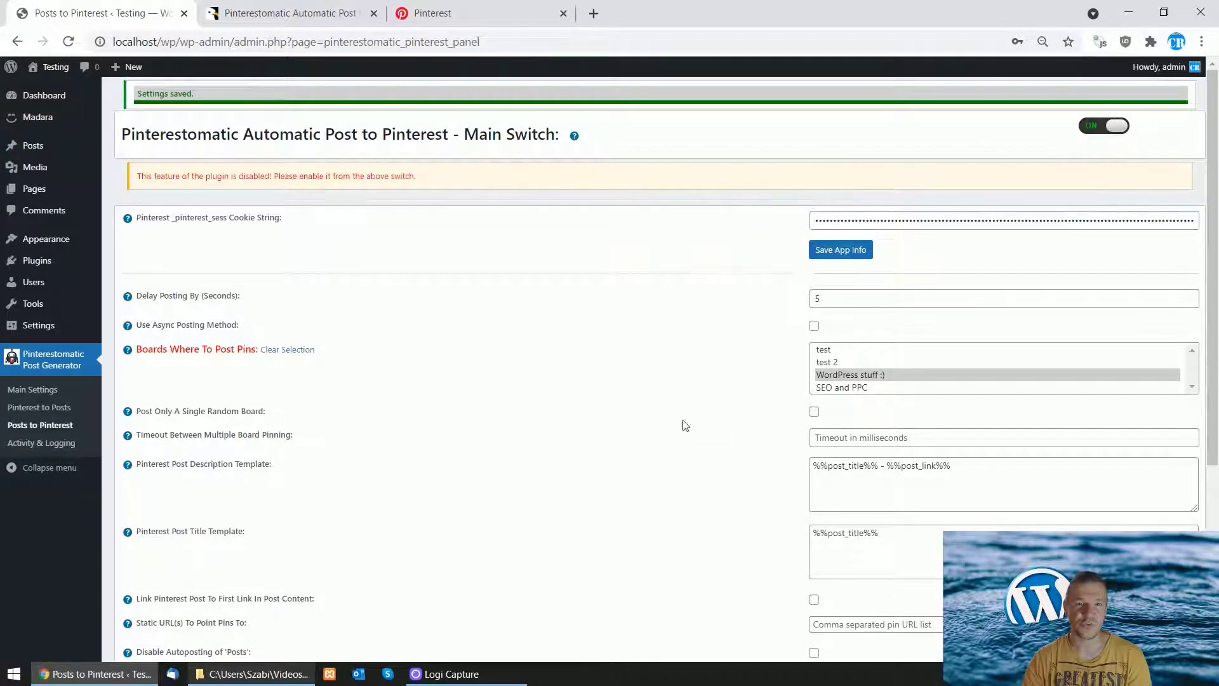
scroll(685, 425, down, 5)
click(143, 595)
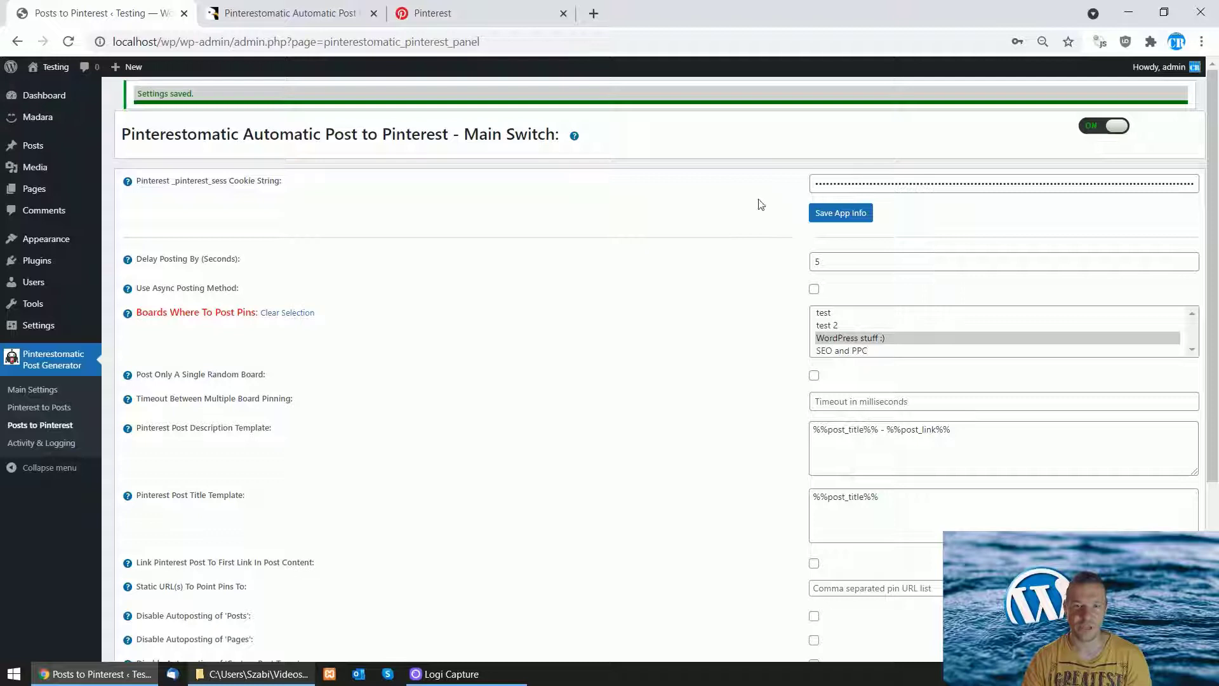
mouse_move(35, 151)
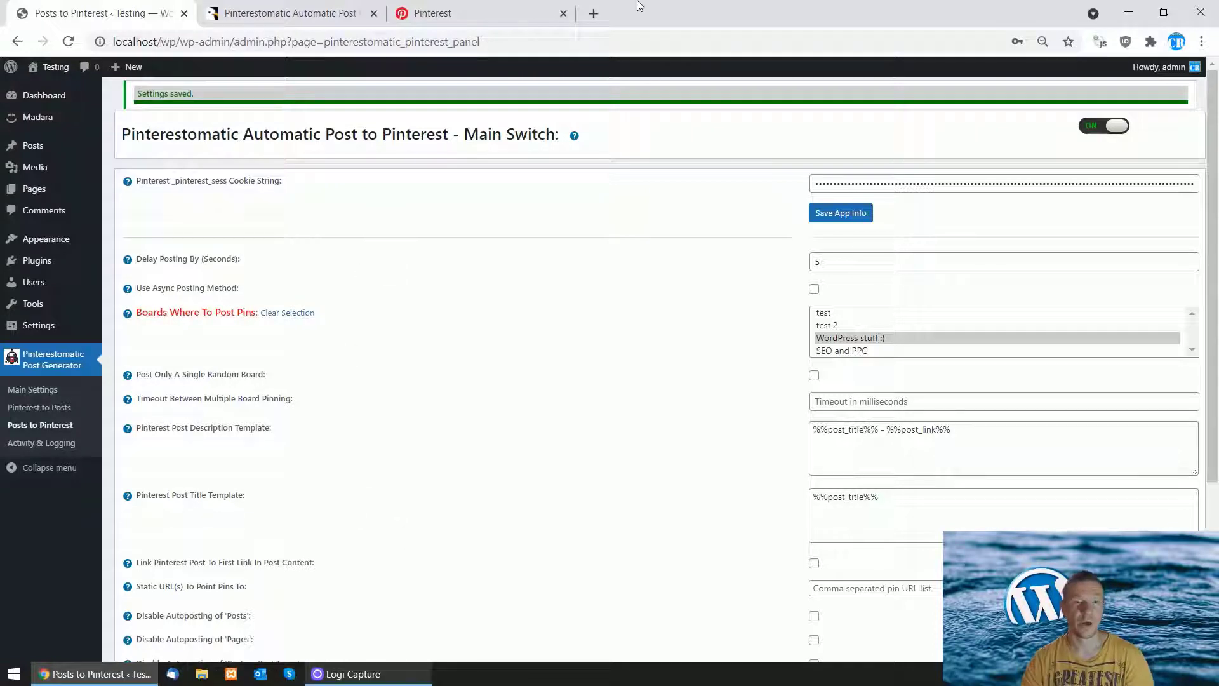
Step: Load the live site's plugin admin in a new tab and open Posts > Add New in a background tab
click(593, 13)
text(wpinitiate.com/testing/wp-admin/admin.php?page=pinterestomatic_pinterest_panel)
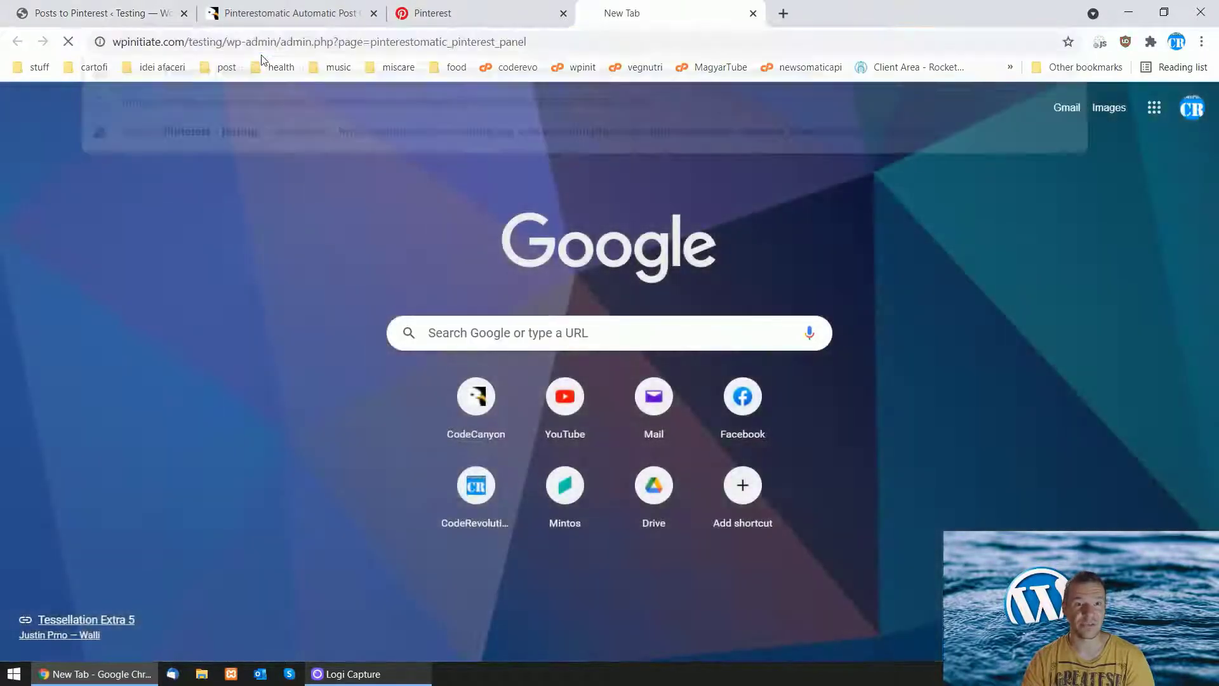
key(Return)
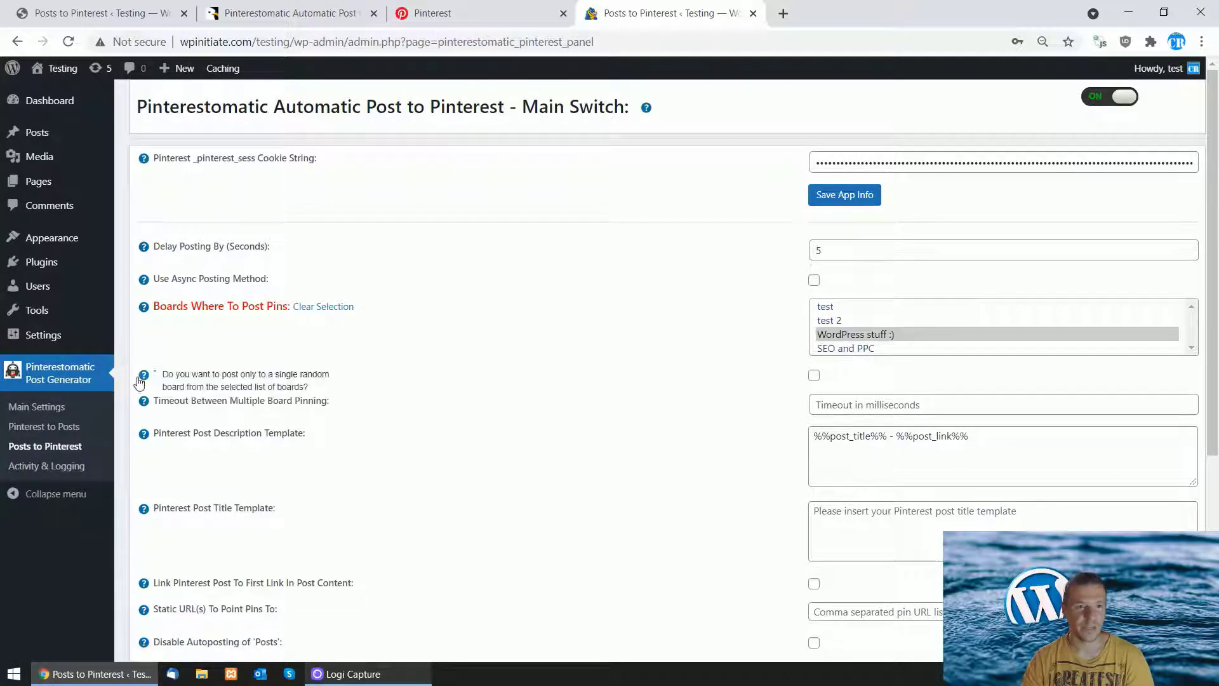
mouse_move(28, 129)
middle_click(141, 152)
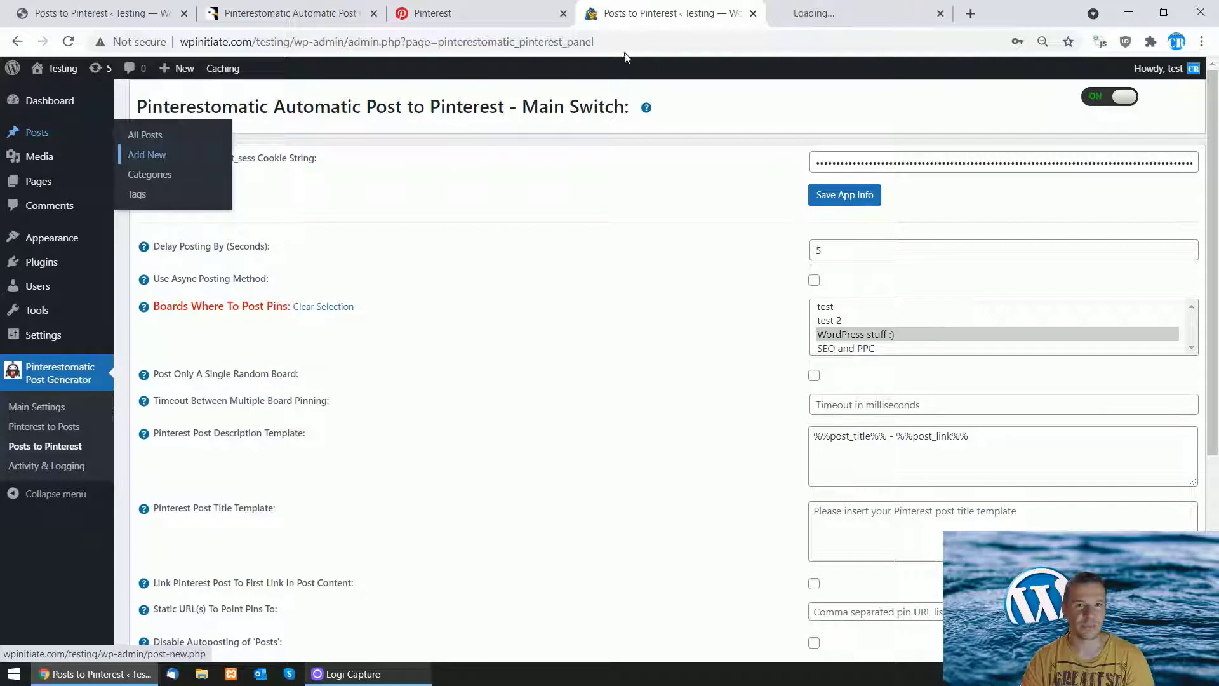
Step: Reload the 'WordPress stuff :)' Pinterest board, still at 145 pins, then return to the Add New Post tab
click(829, 9)
click(444, 13)
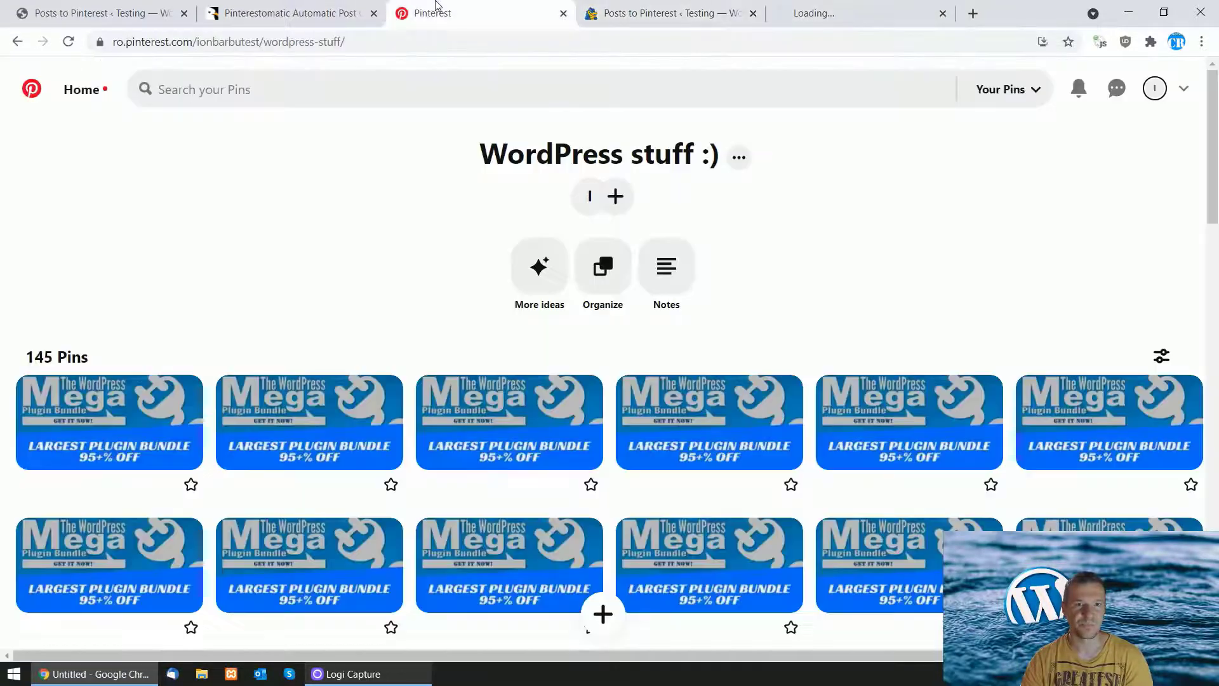
click(69, 42)
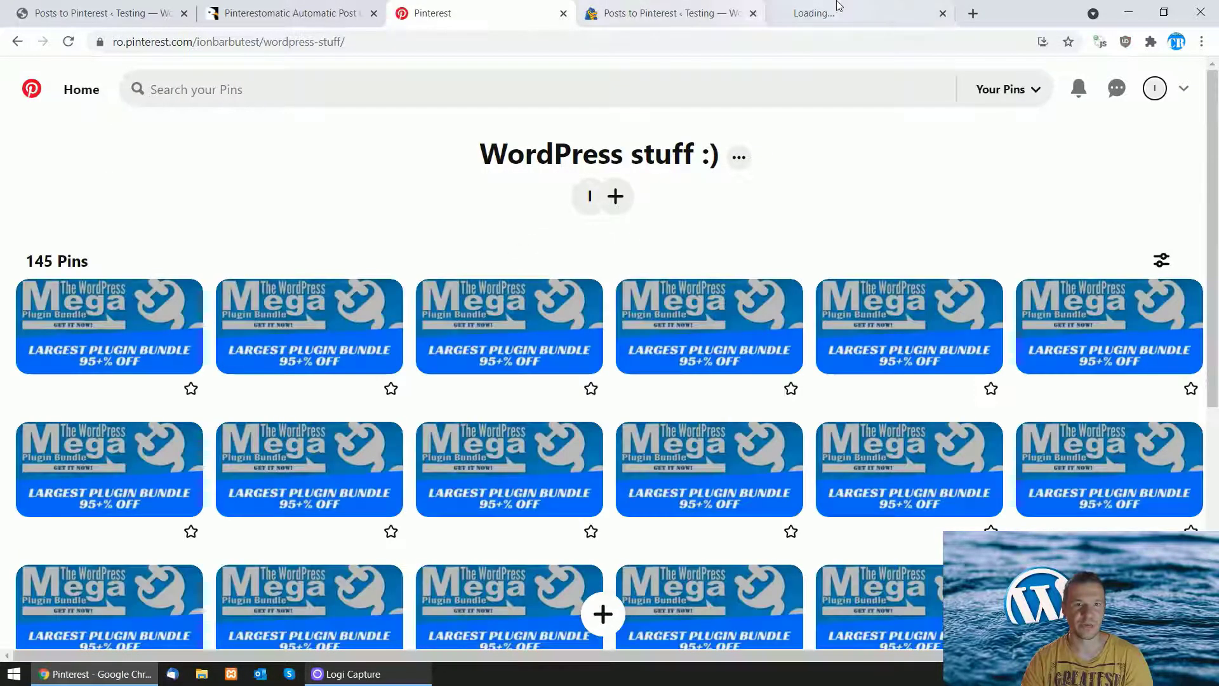
click(838, 8)
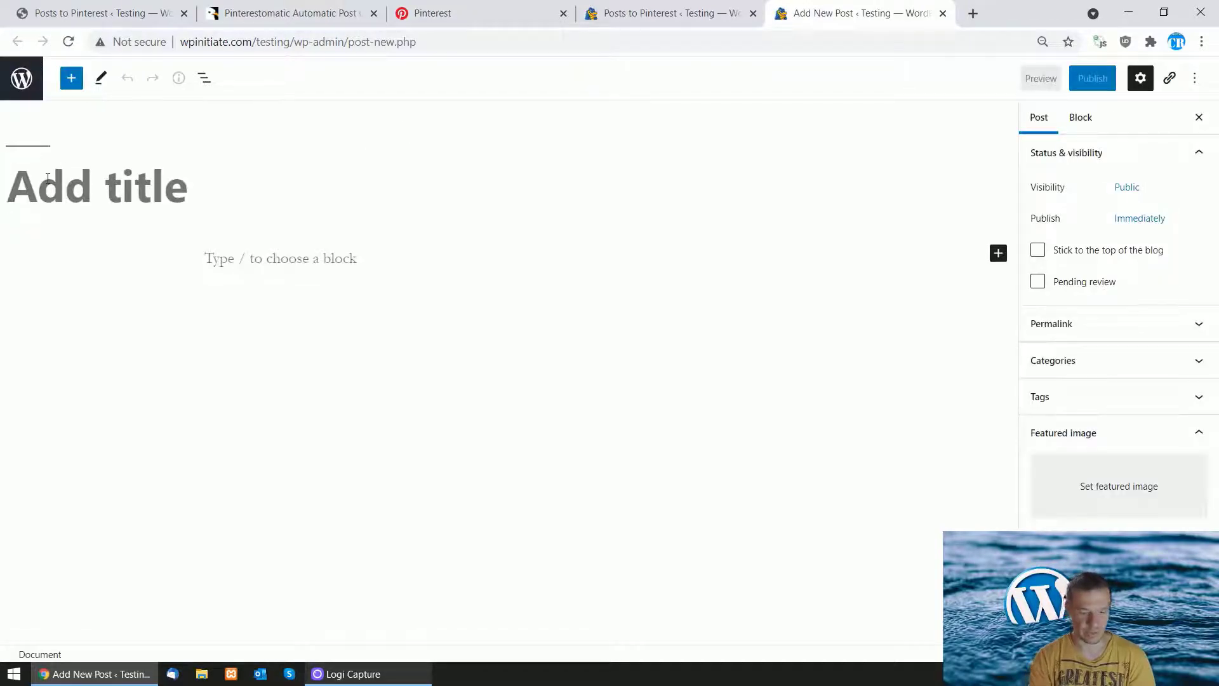
Step: Title the post 'Hello Pinterestomatic!' and paste the same line as its body paragraph
click(48, 179)
text(Hello Pint)
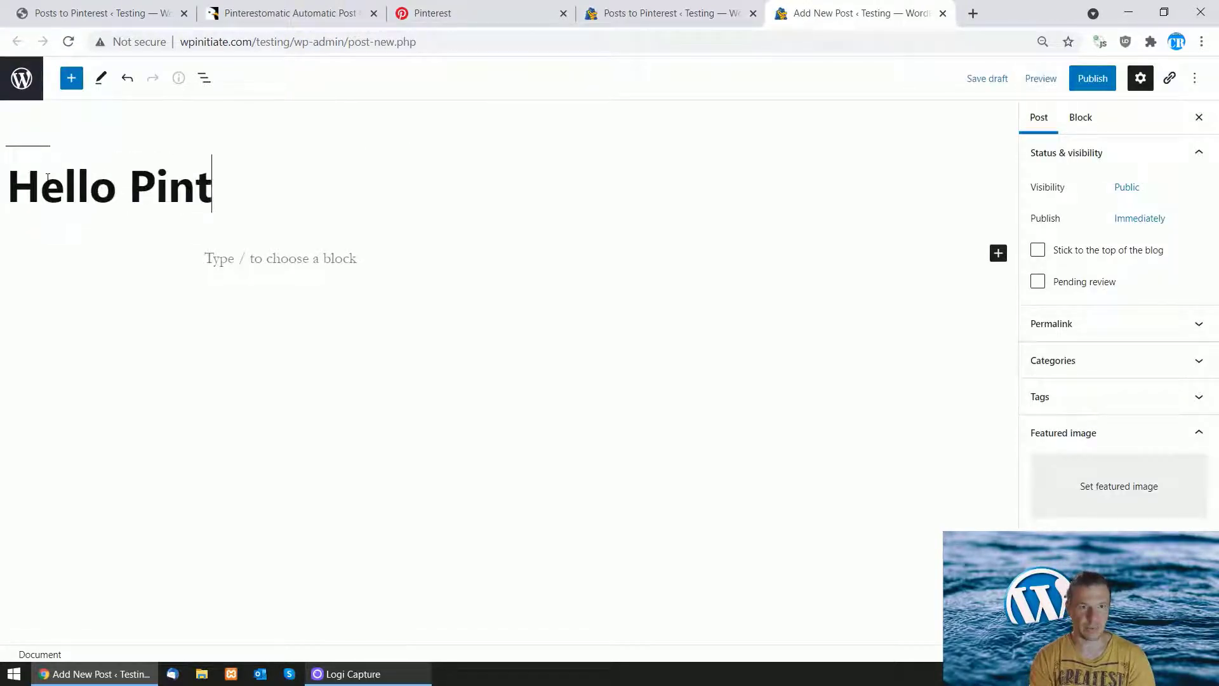
text(erestomatic!)
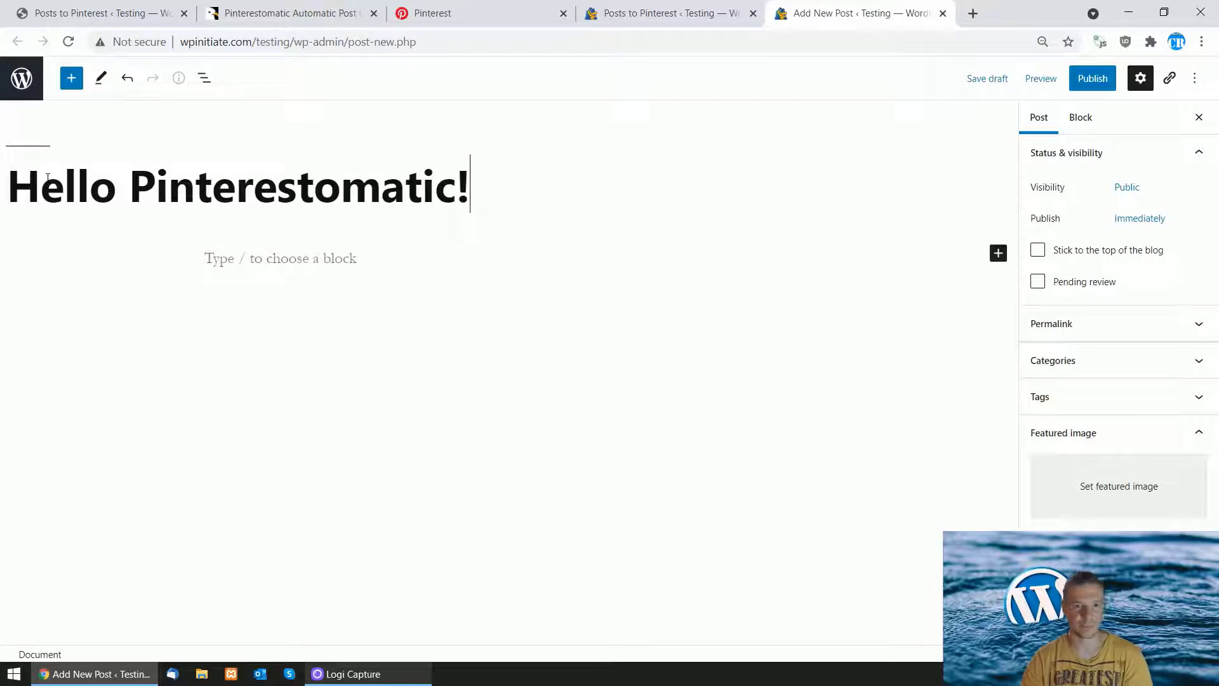
key(ctrl+a)
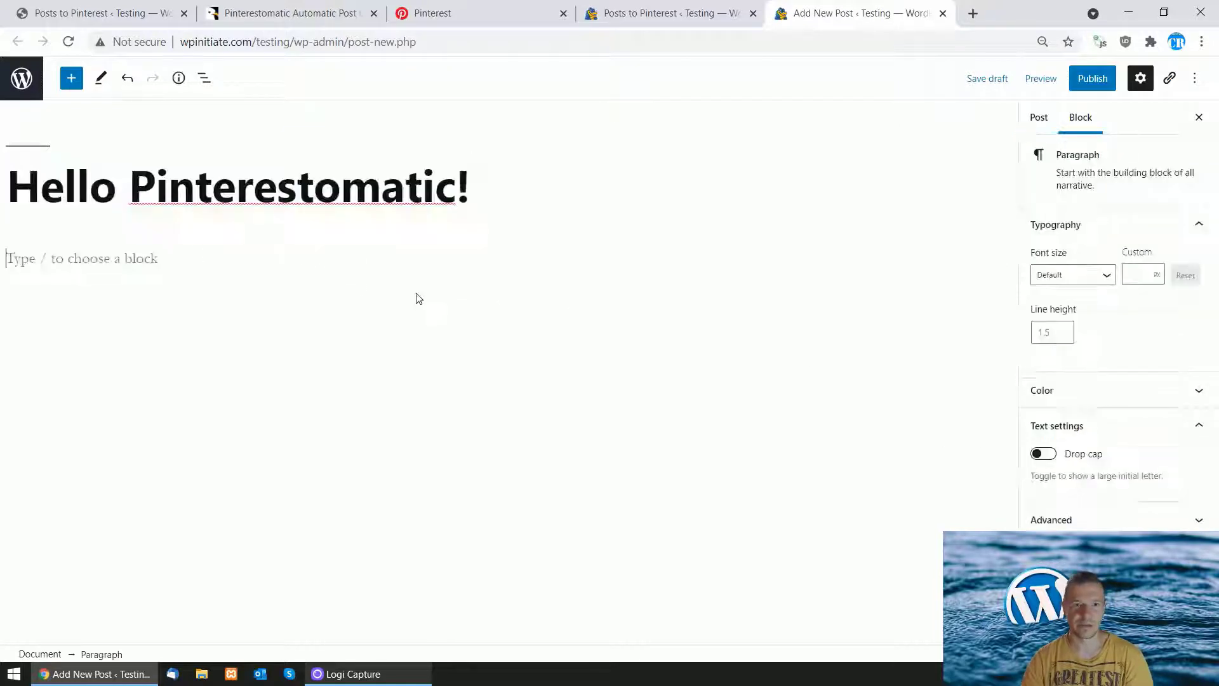
text(Hello Pinterestomatic!)
Step: Set cover-411.jpg from the Media Library as the post's featured image
click(1047, 125)
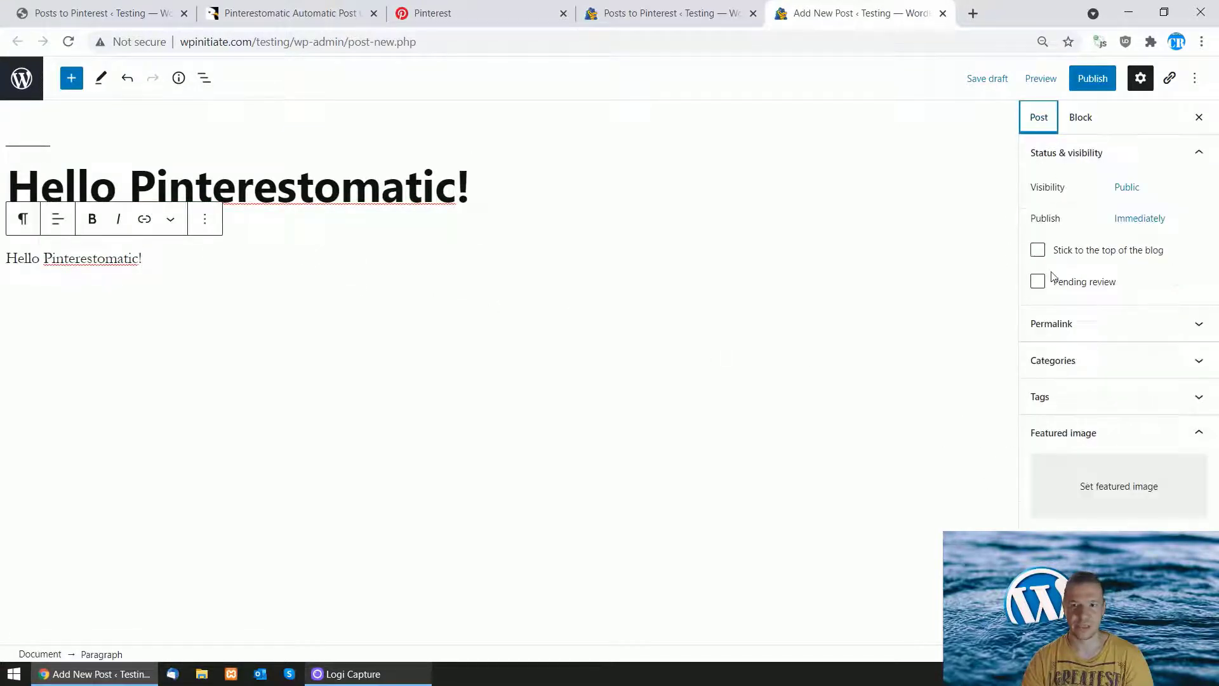
click(1077, 498)
click(127, 126)
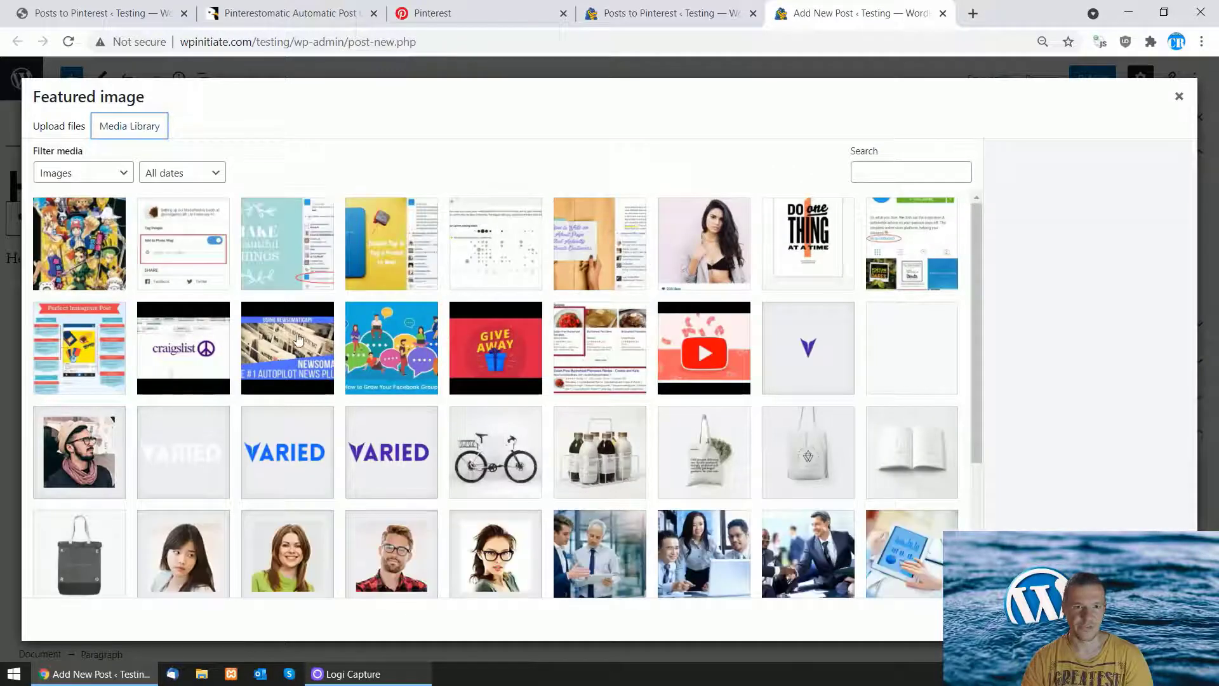
click(76, 260)
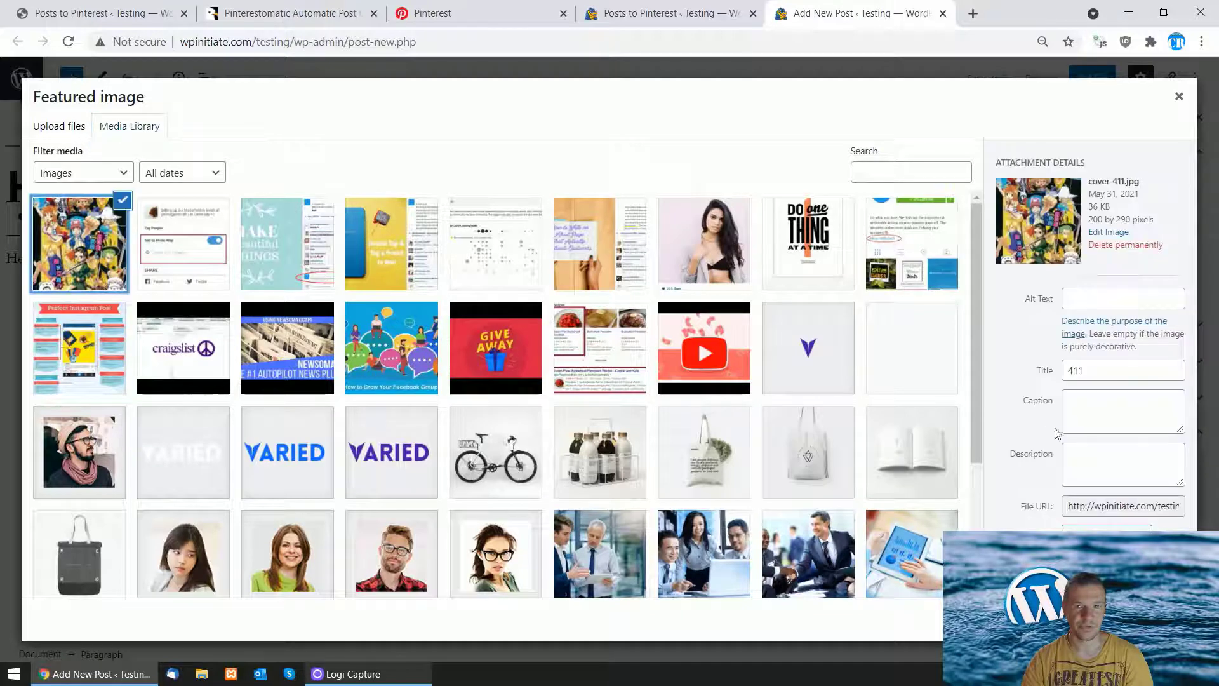
click(1143, 622)
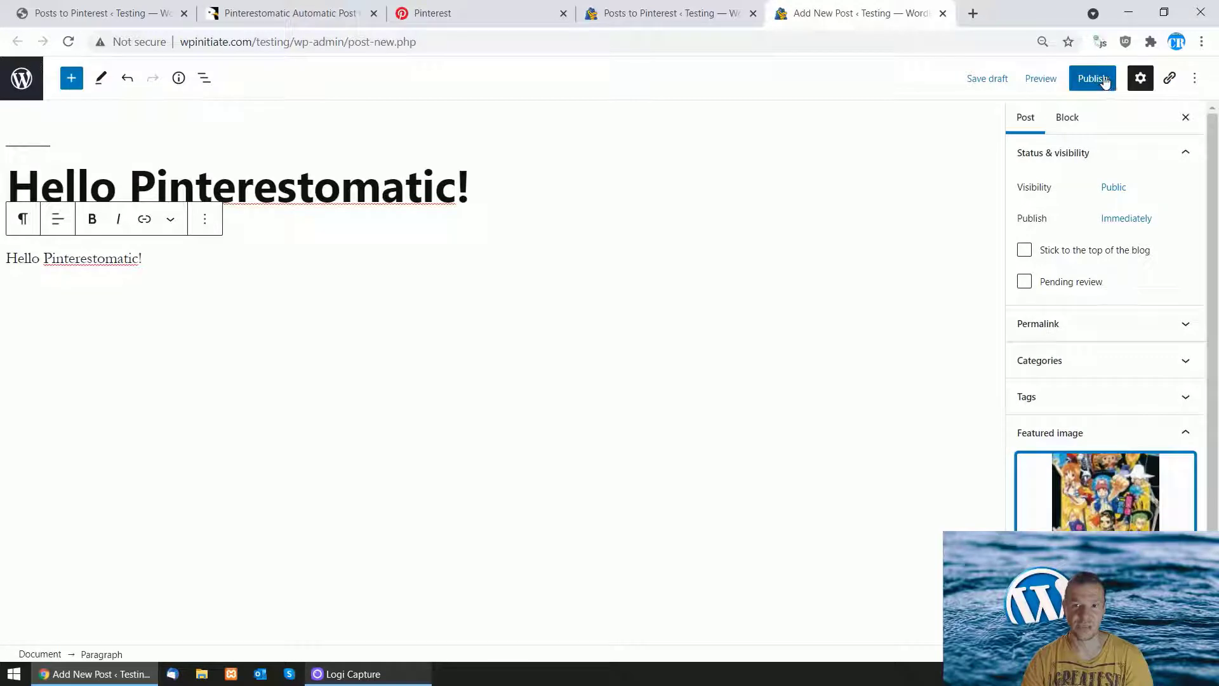
Step: Publish the 'Hello Pinterestomatic!' post, confirming in the pre-publish panel
click(680, 13)
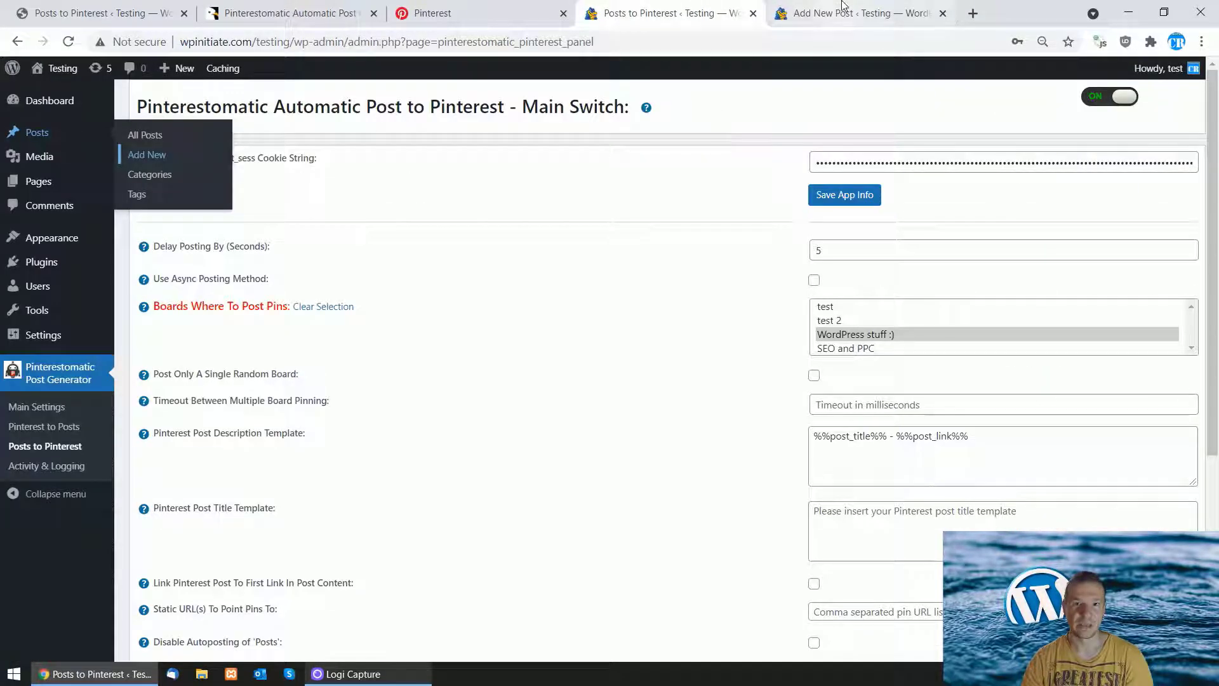
click(843, 8)
click(1083, 78)
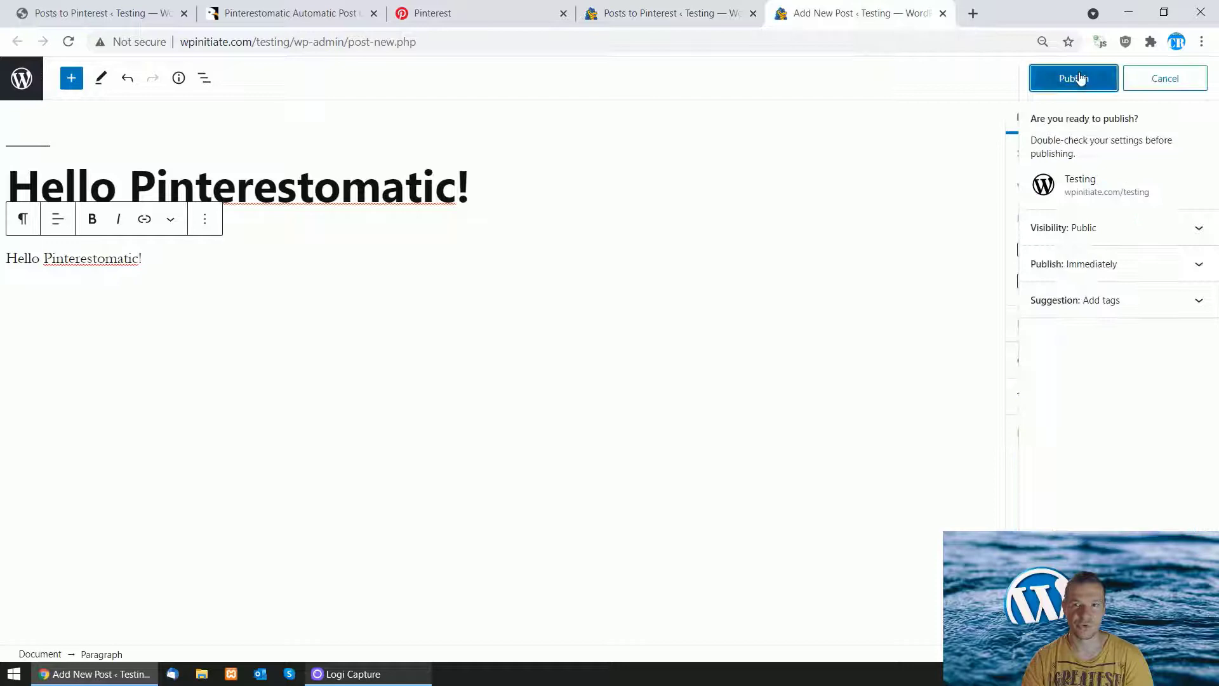
click(1080, 77)
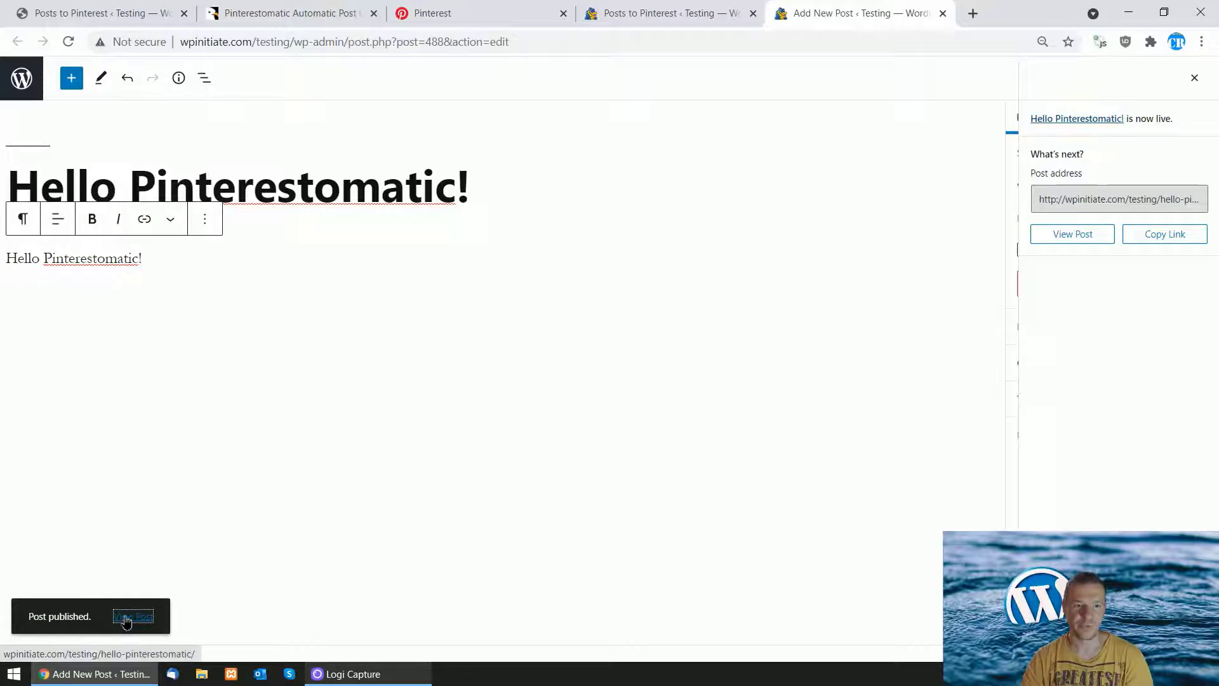
Step: View the published post live, close the editor tab, and reload the post page
click(127, 616)
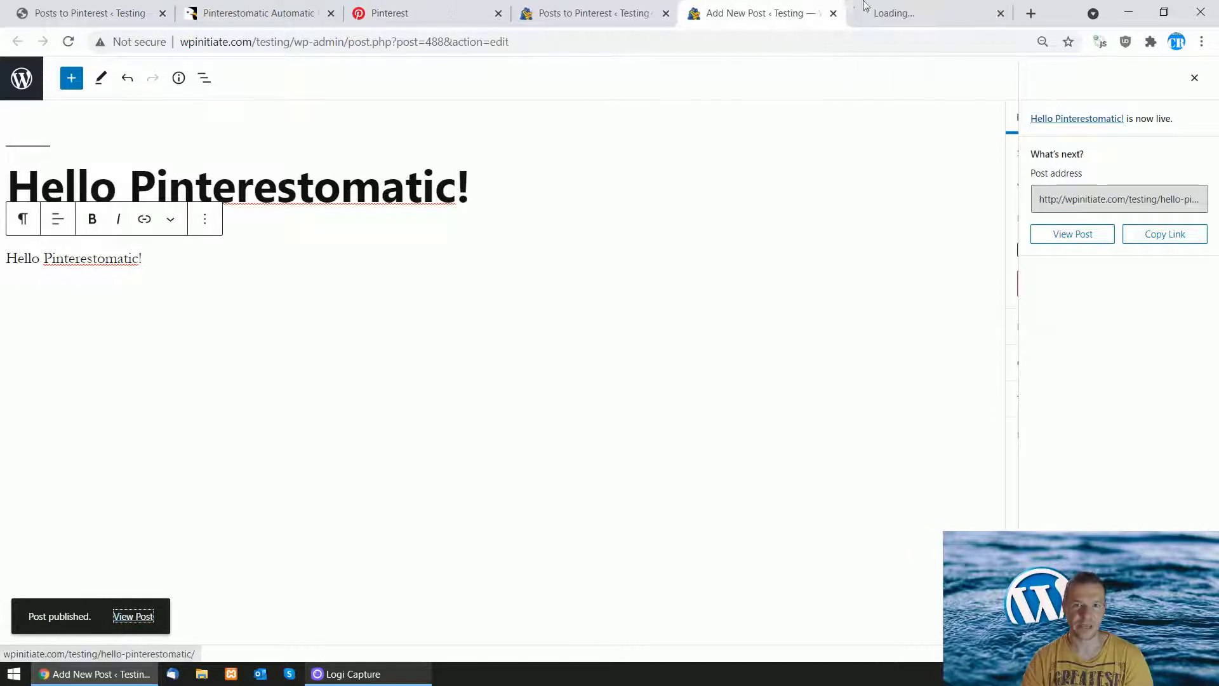
click(824, 15)
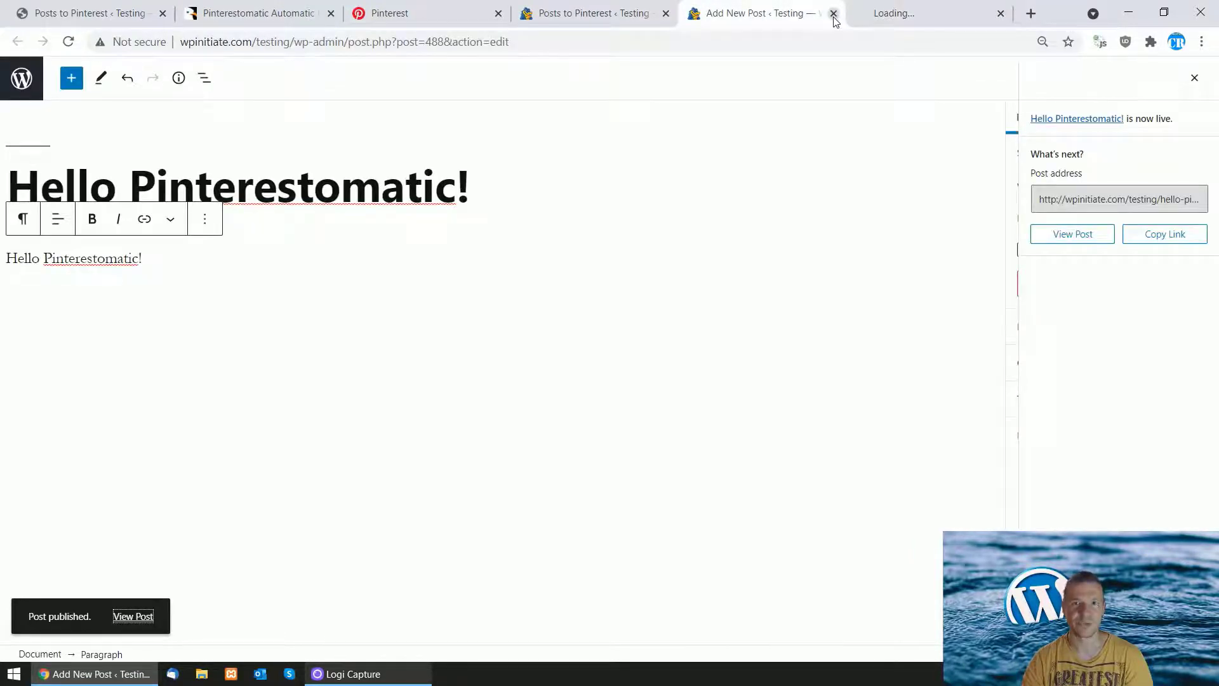
click(834, 13)
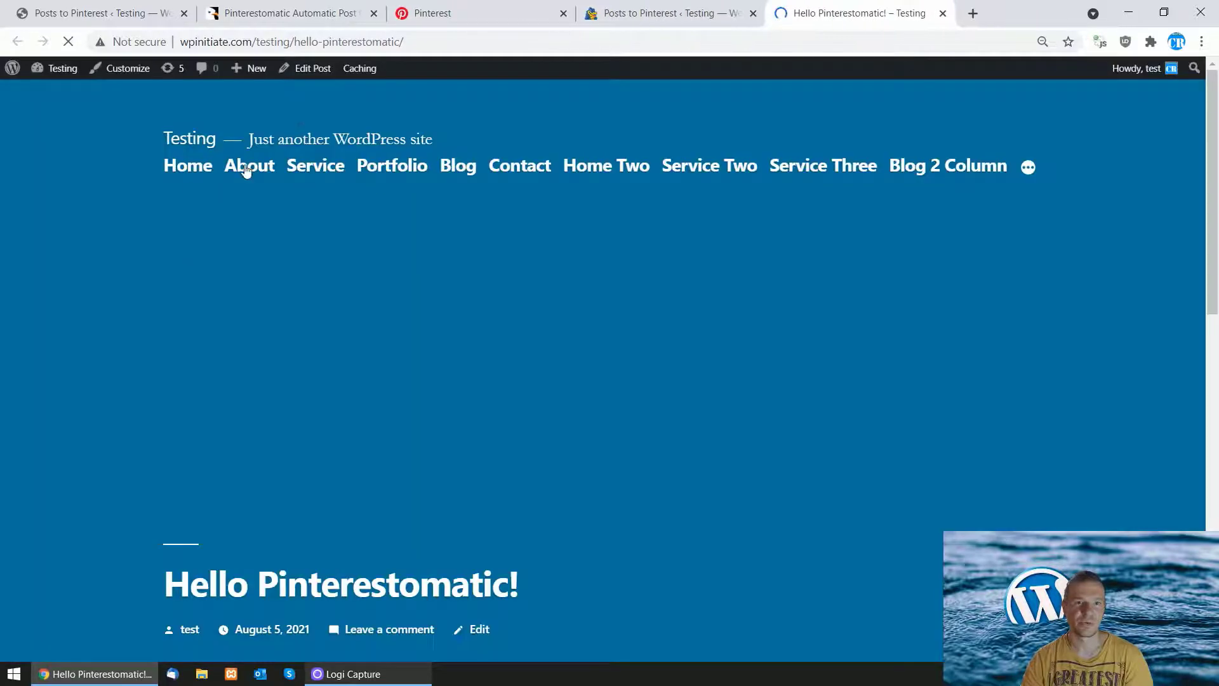
scroll(180, 403, down, 10)
scroll(179, 402, up, 10)
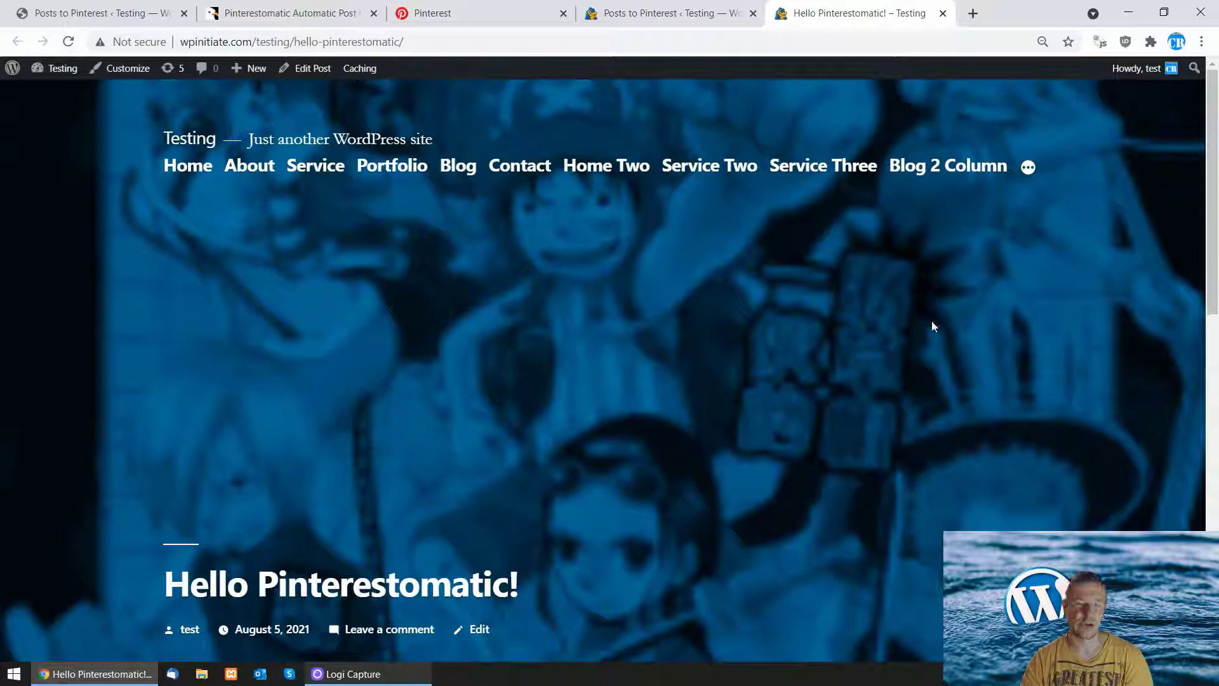
click(68, 41)
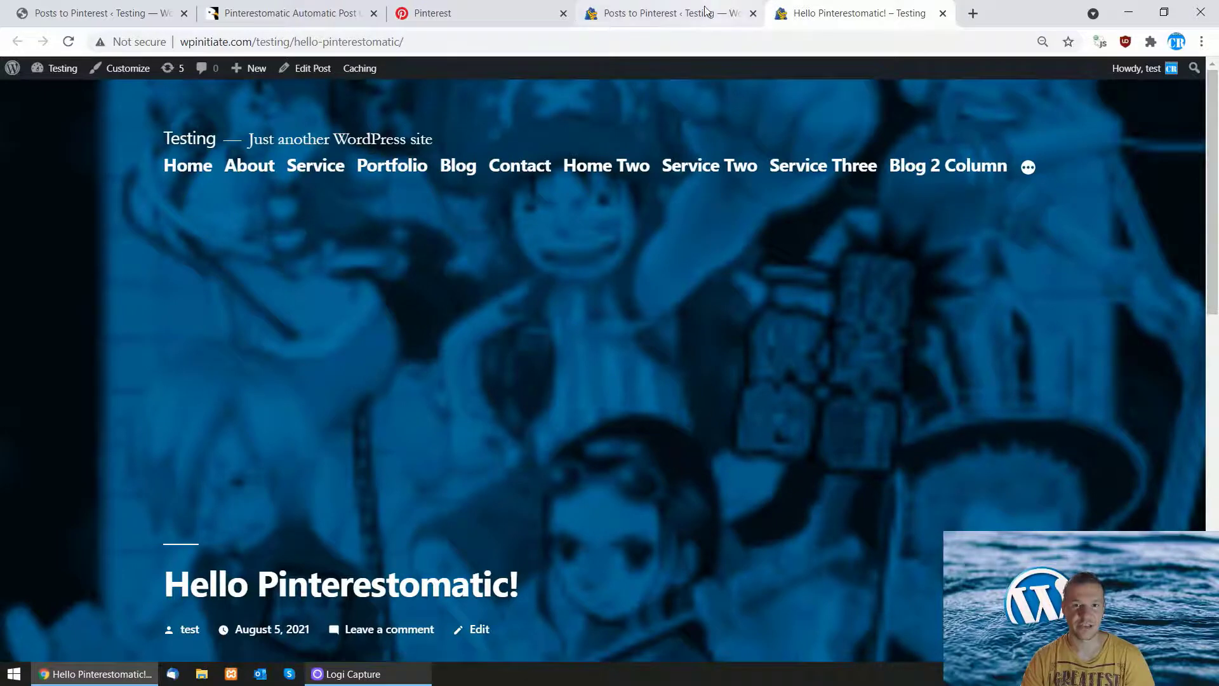
Step: Refresh the WordPress stuff :) board, confirm the anime cover pin tops 146 pins, then return to Pinterestomatic
click(667, 13)
click(535, 6)
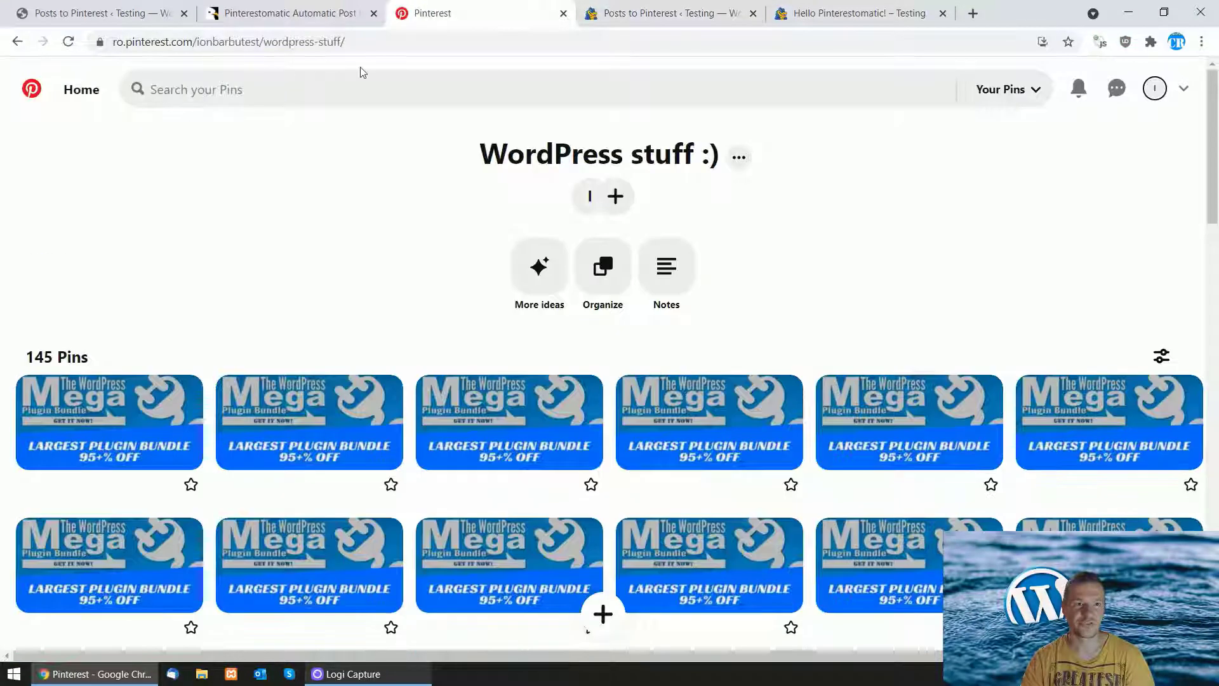
click(63, 44)
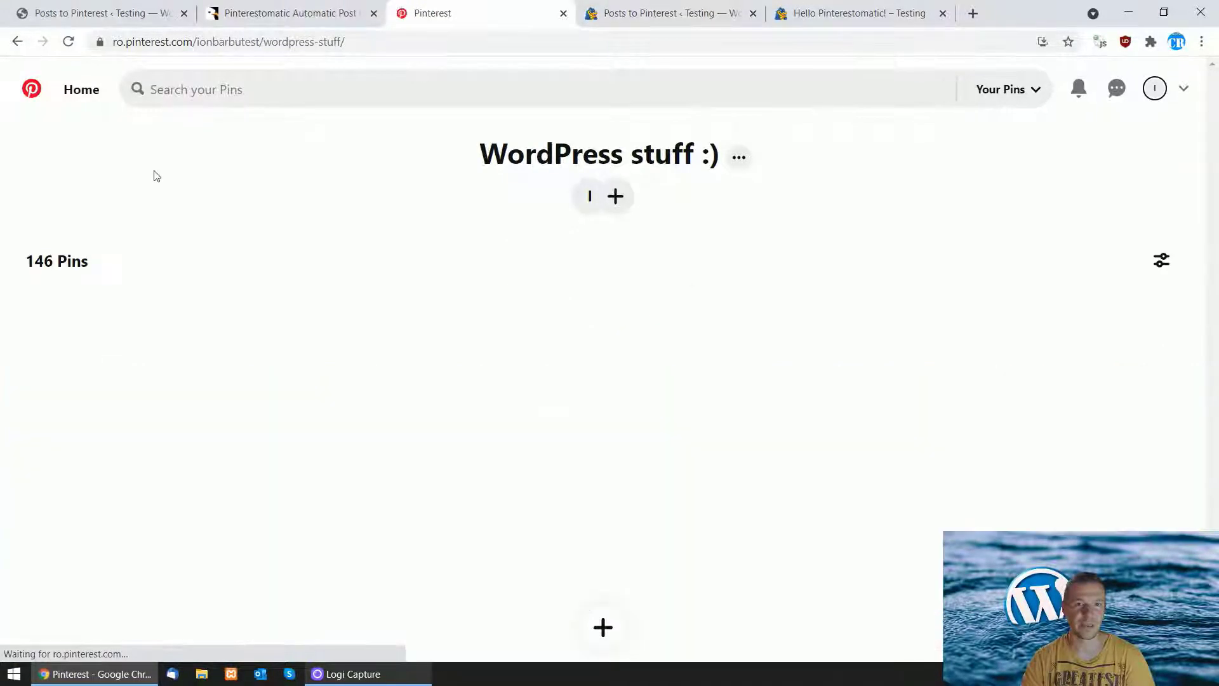
scroll(138, 240, down, 3)
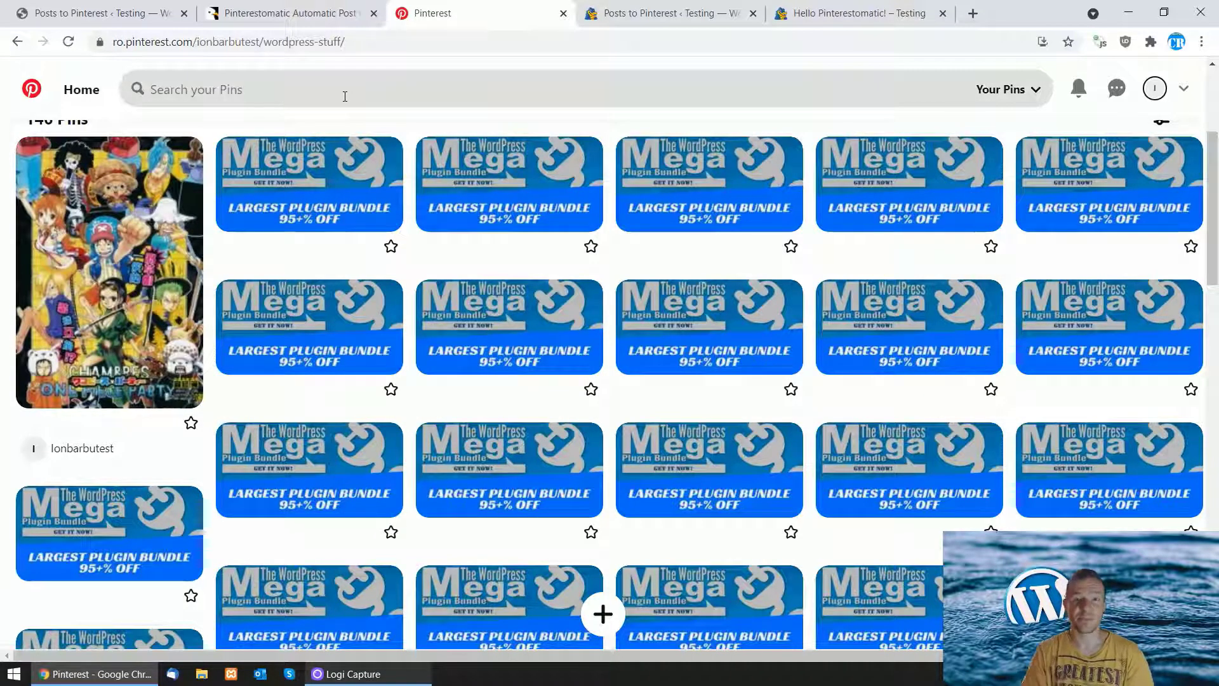
click(117, 8)
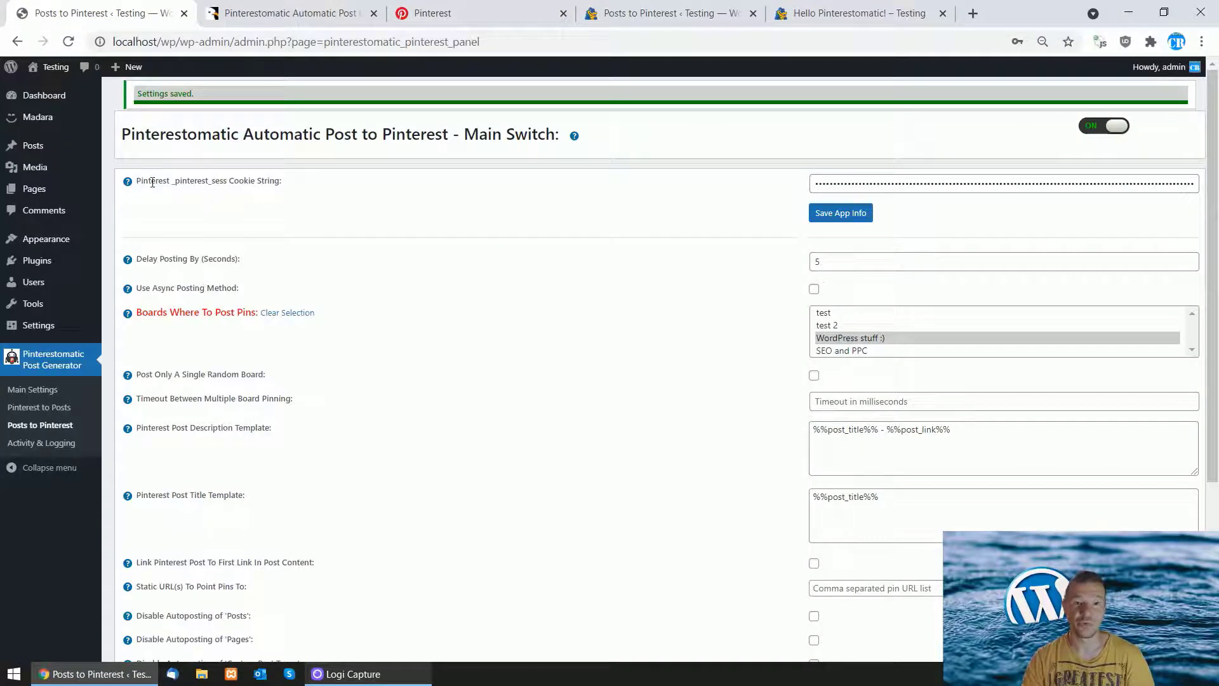
drag(173, 183, 229, 183)
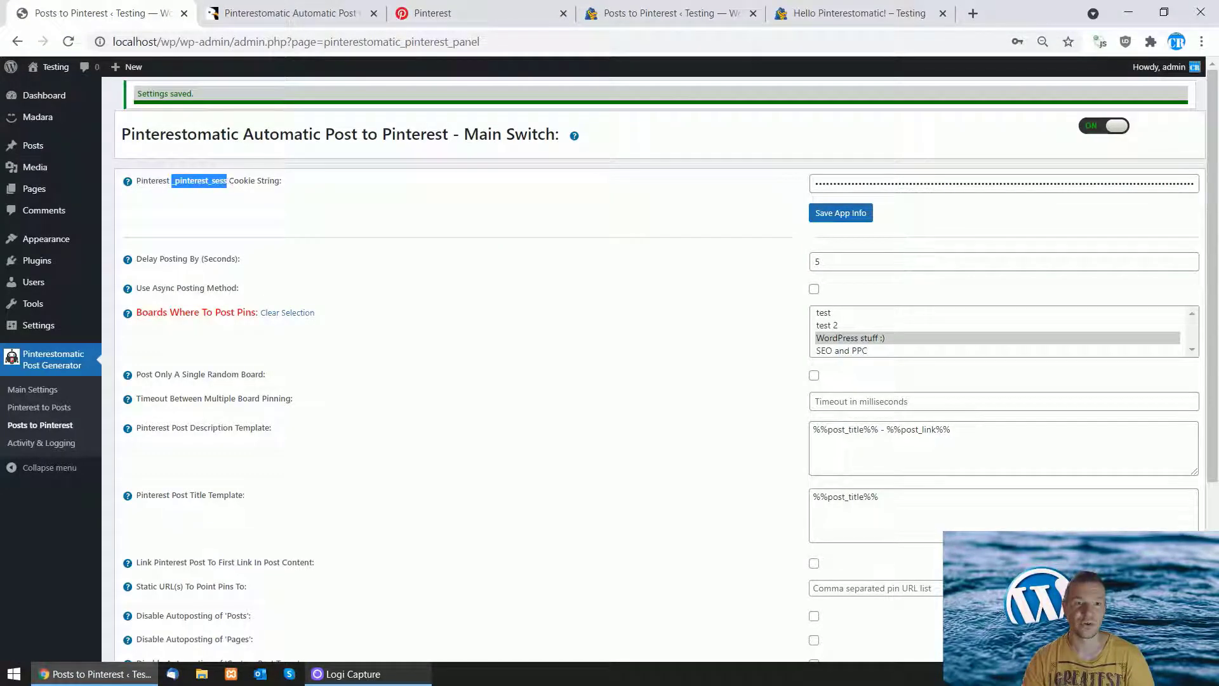